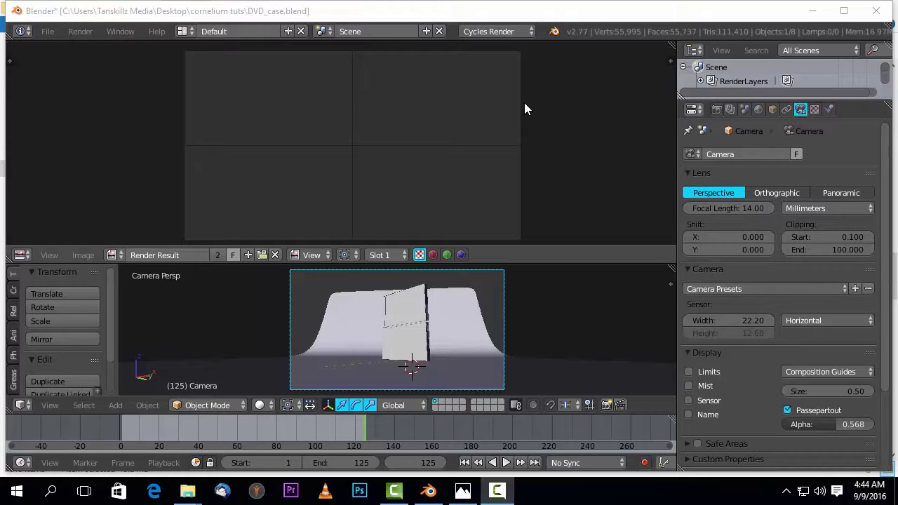
Switch to Photos and examine the 16mm, 35mm, 50mm and 85mm shots in focal-length-comparison.jpg.
left_click(462, 490)
left_click_drag(478, 239, 494, 330)
scroll(495, 324, "up", 10)
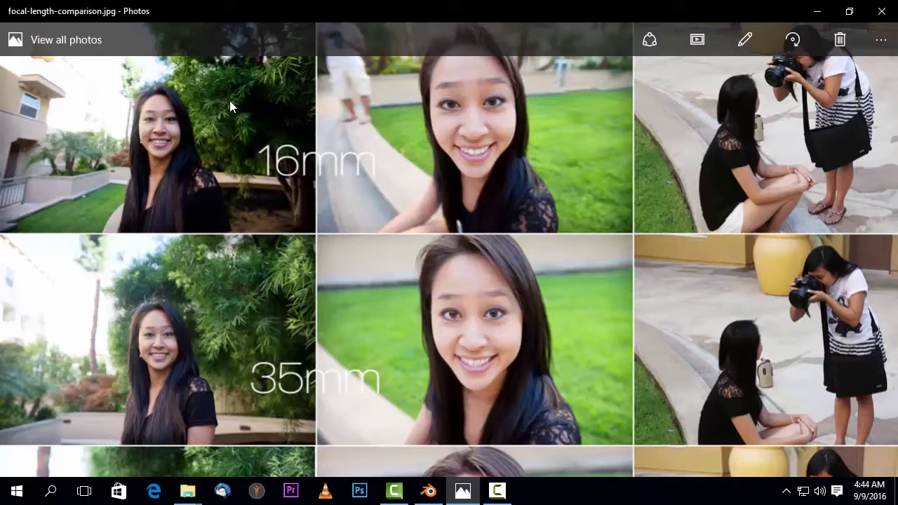
scroll(418, 279, "down", 1)
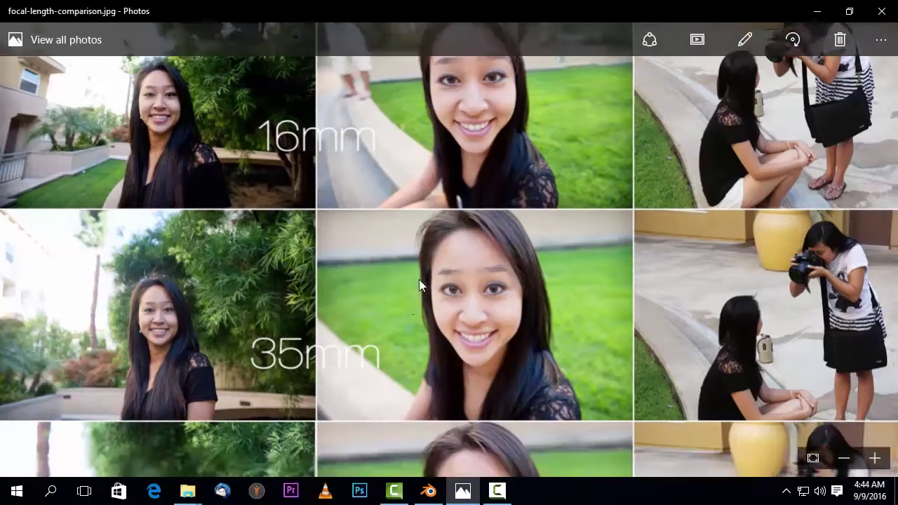
scroll(419, 279, "down", 5)
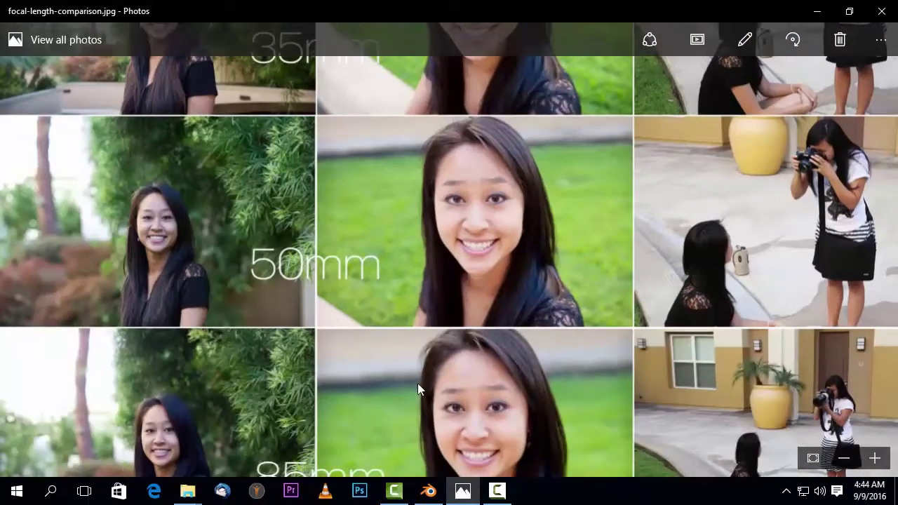
scroll(440, 229, "down", 2)
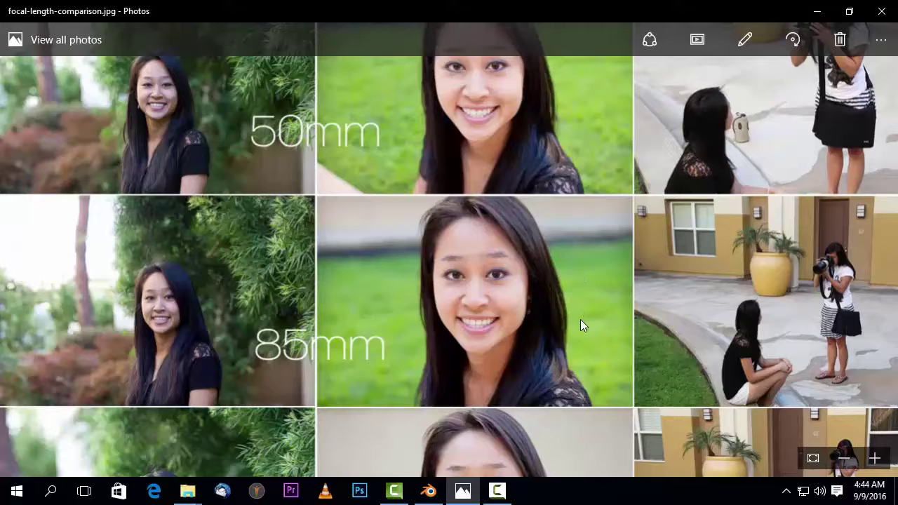
scroll(425, 319, "down", 1)
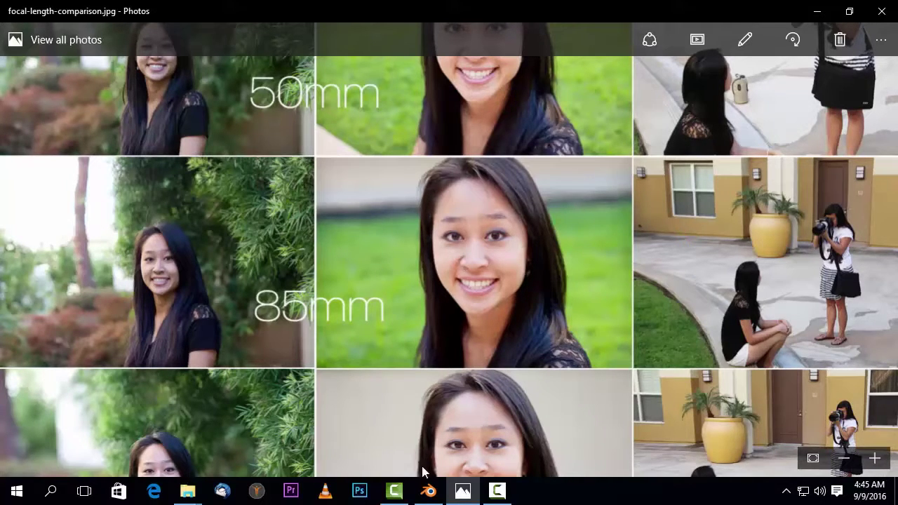
Switch to Blender and start a new scene by reloading the start-up file.
left_click(428, 490)
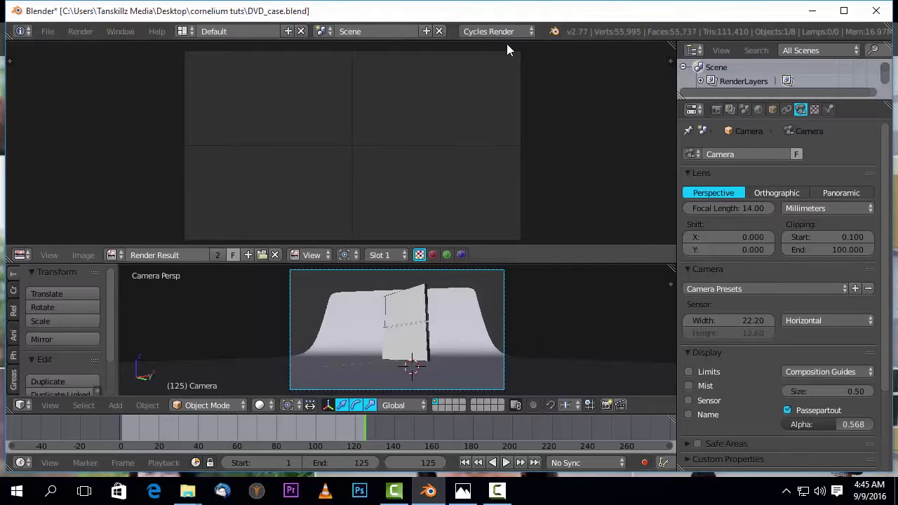
left_click(48, 32)
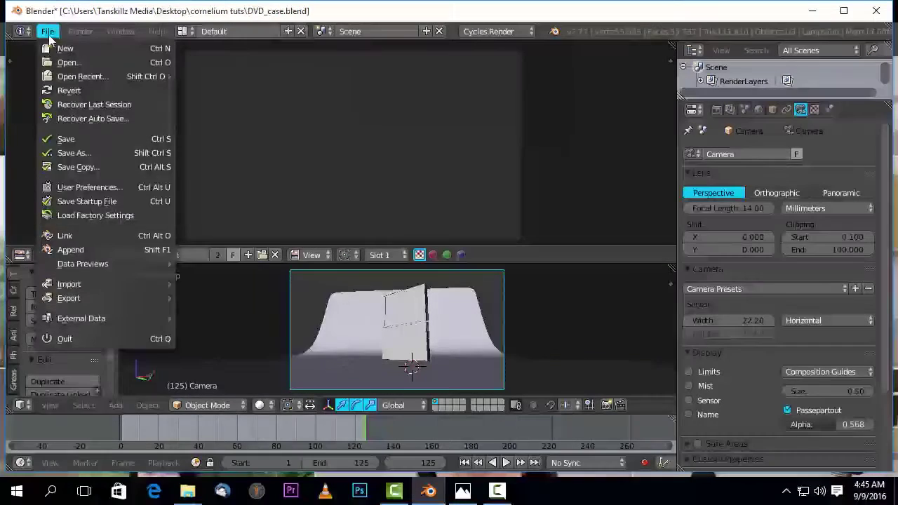
left_click(65, 49)
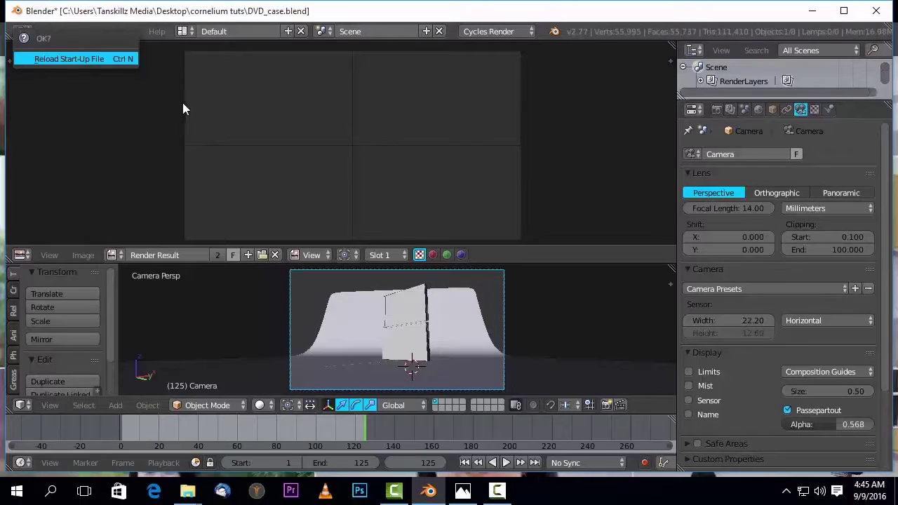
left_click(125, 69)
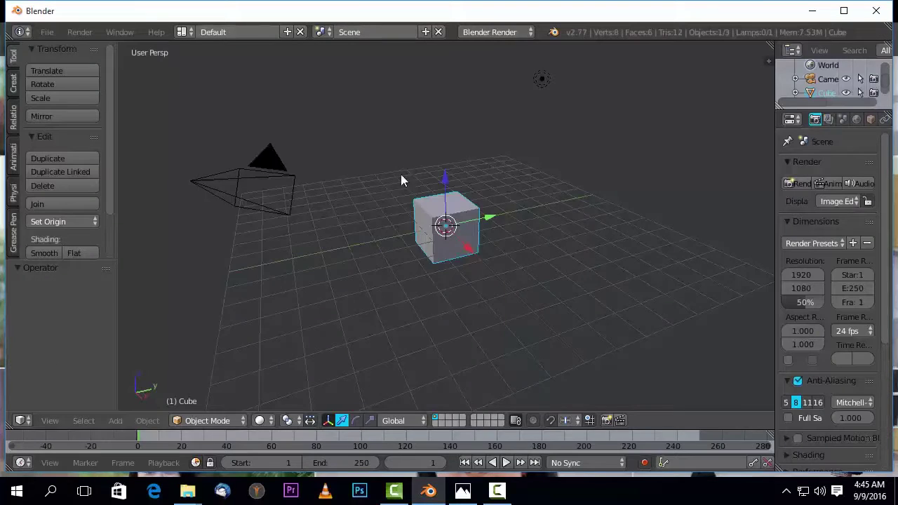
View the cube from a low angle facing one of its vertical edges and align the camera to that view.
scroll(452, 247, "up", 3)
middle_click_drag(452, 247, 505, 234)
scroll(469, 239, "down", 3)
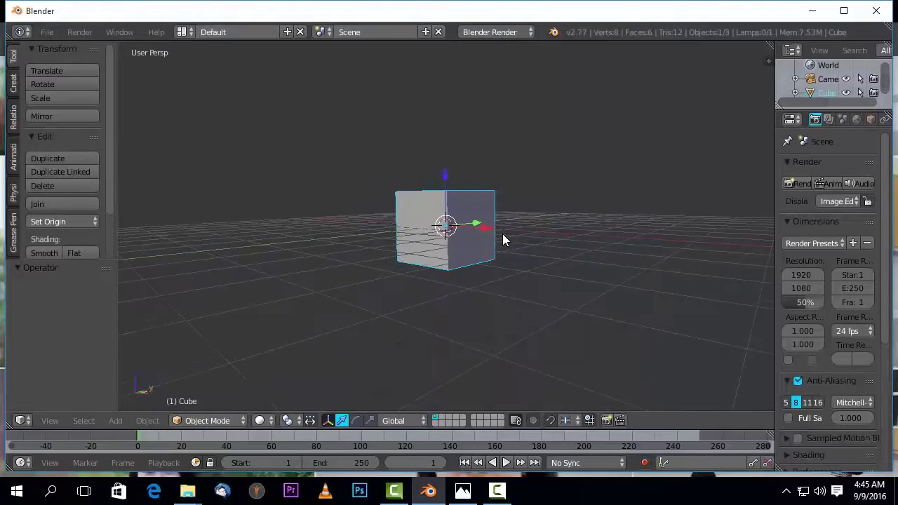
scroll(514, 215, "up", 1)
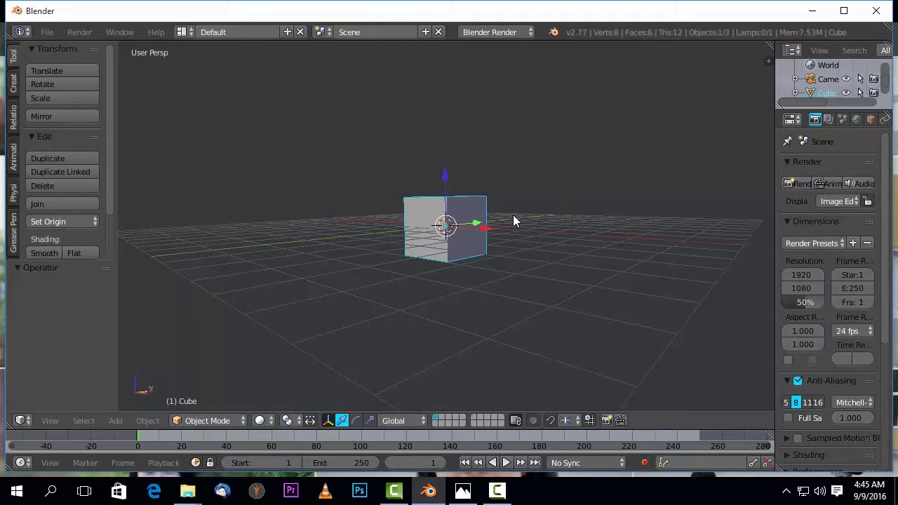
key("ctrl+alt+KP_0")
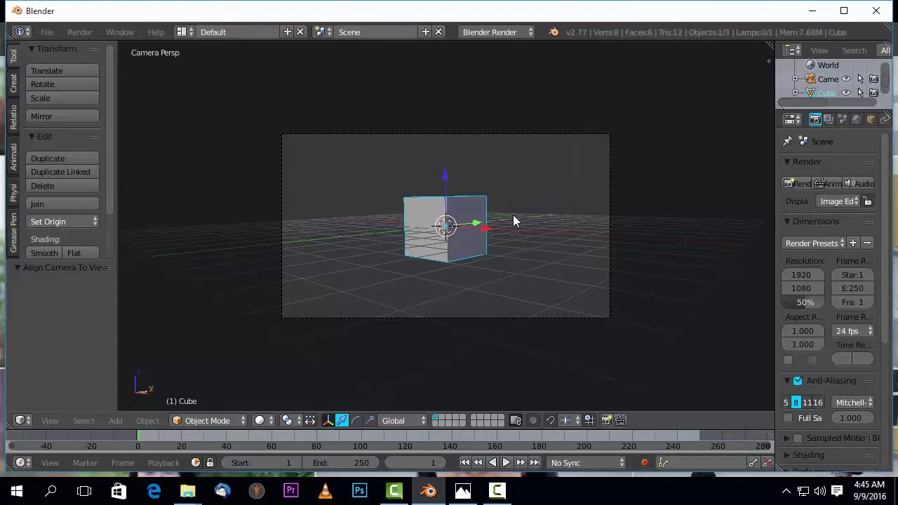
scroll(515, 224, "down", 2)
scroll(520, 233, "up", 4)
scroll(524, 237, "down", 1)
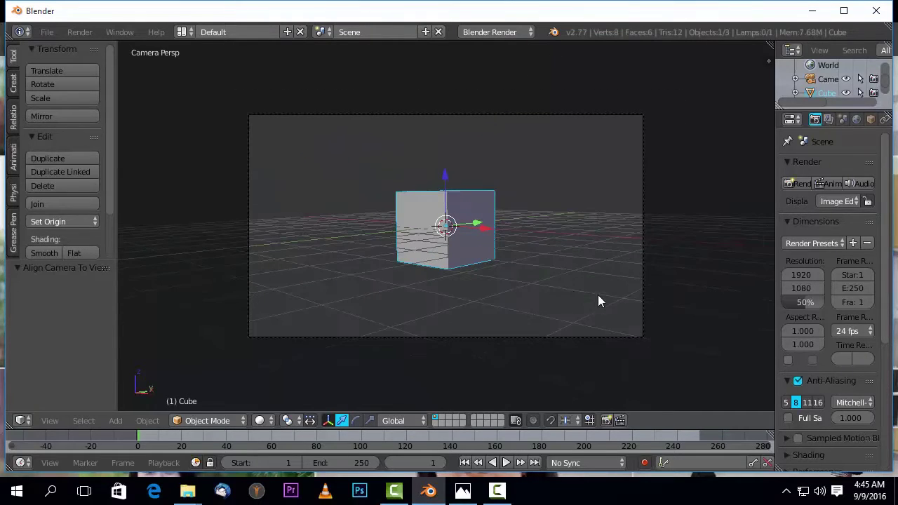
Select the camera and compare its placement in the scene with what it frames in camera view.
right_click(643, 249)
middle_click_drag(643, 248, 330, 270)
key("KP_0")
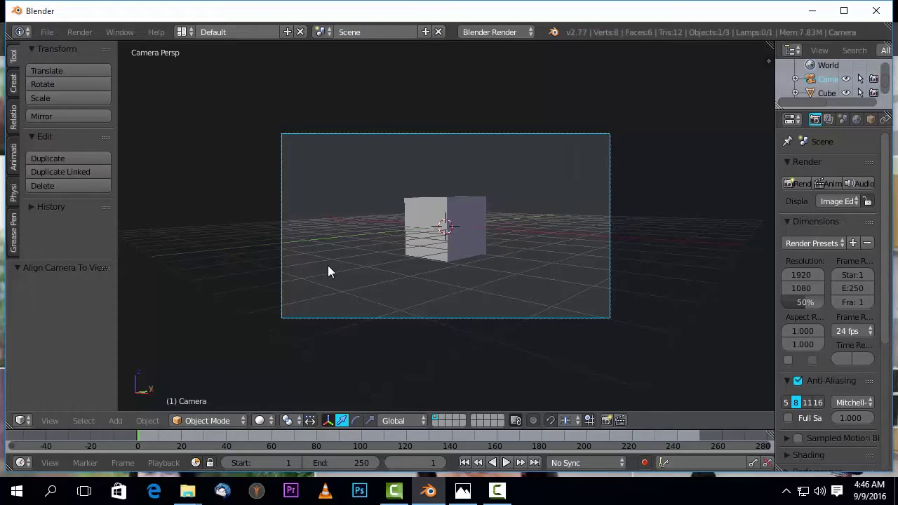
key("KP_0")
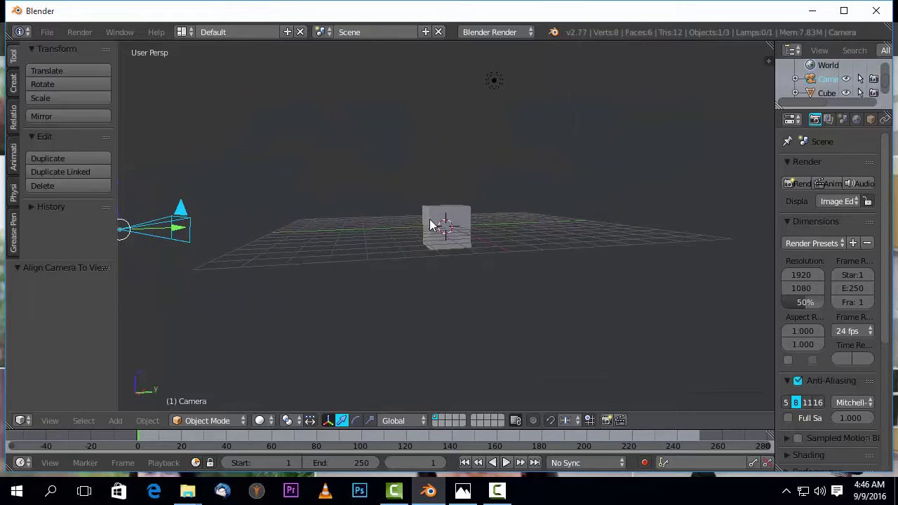
Add a plane mesh at the cube's centre and scale it up about 6.9 times as a floor.
scroll(436, 229, "up", 3)
scroll(435, 235, "down", 3)
middle_click_drag(435, 235, 464, 242)
scroll(463, 243, "up", 3)
middle_click_drag(523, 311, 491, 301)
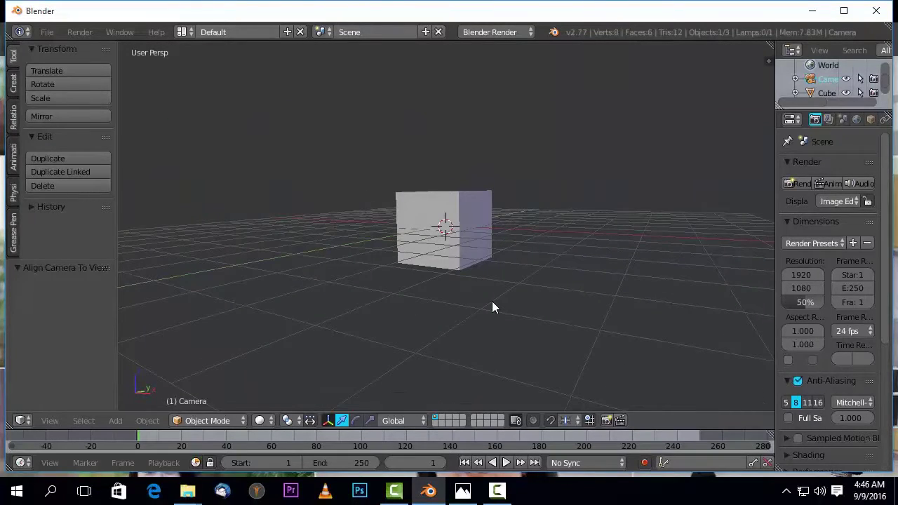
key("shift+a")
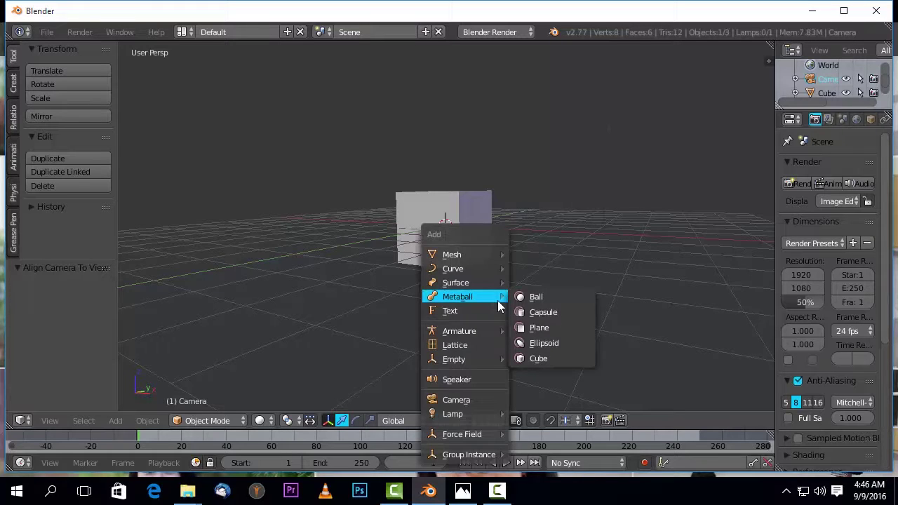
mouse_move(463, 254)
left_click(550, 253)
scroll(463, 206, "down", 2)
middle_click_drag(464, 205, 461, 250)
key("s")
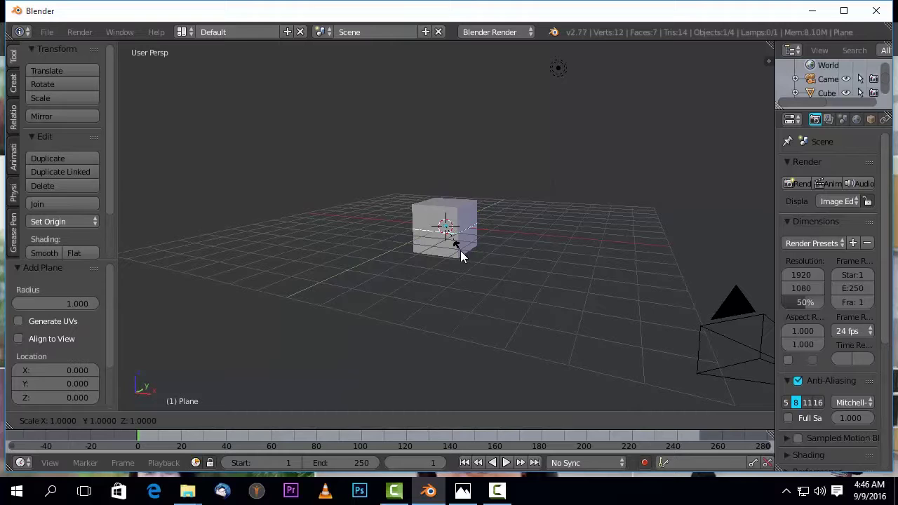
left_click(562, 375)
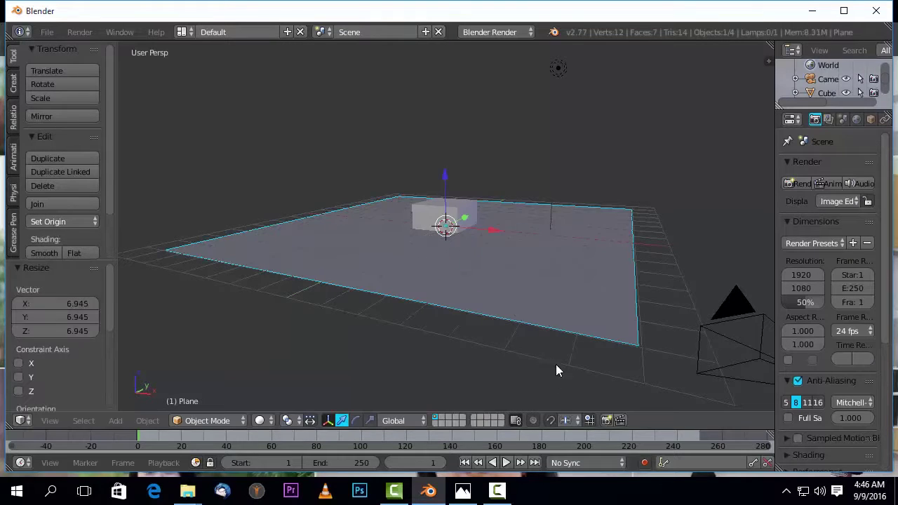
key("KP_0")
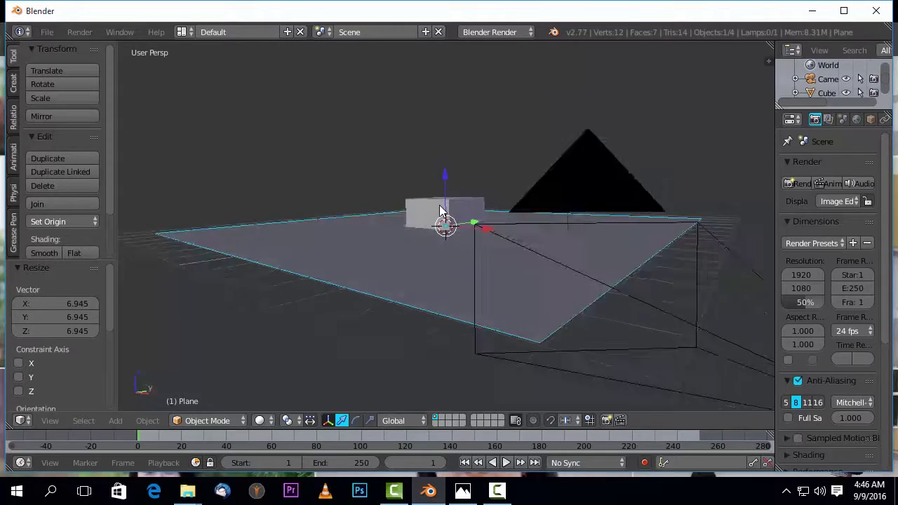
key("KP_0")
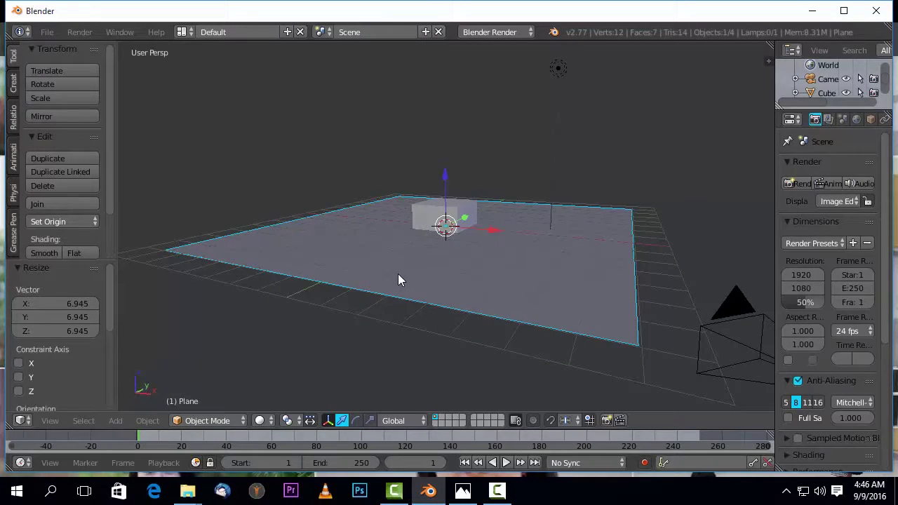
Add a sphere empty at the scene centre and raise it about 2.35 units along Z, above the cube.
key("shift+a")
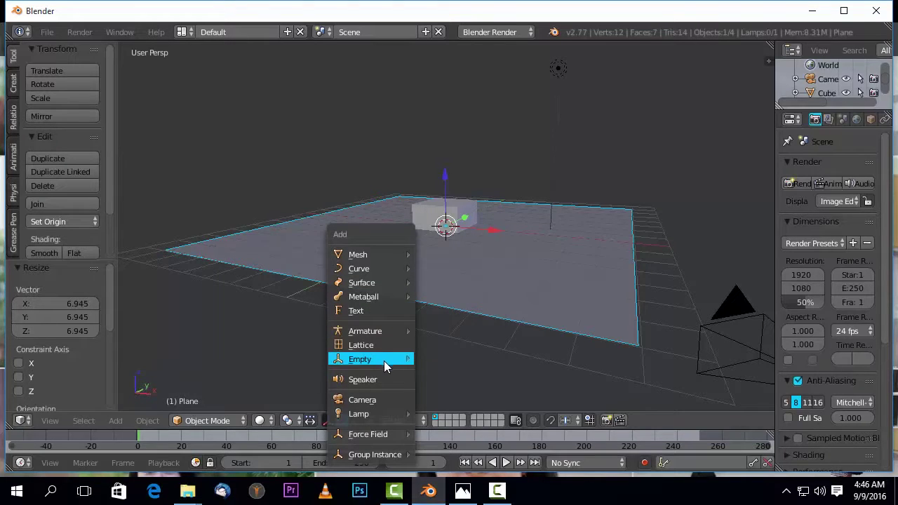
mouse_move(387, 360)
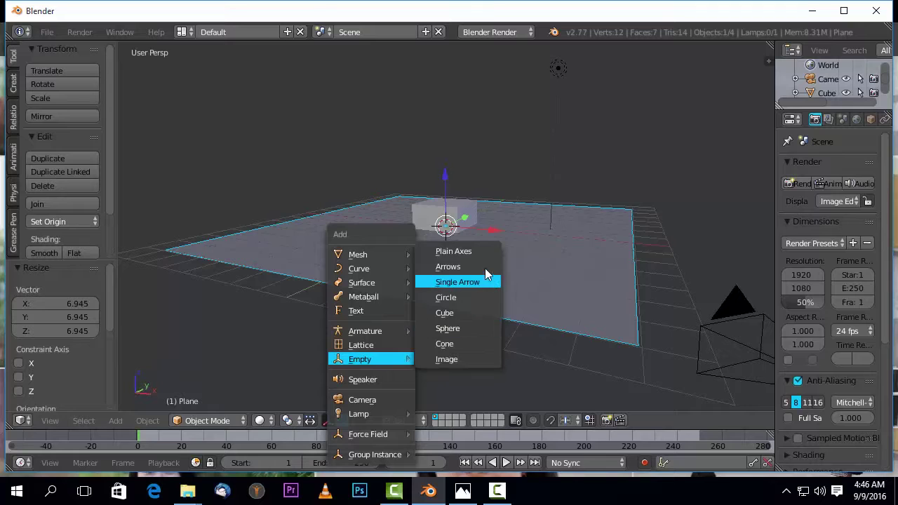
left_click(463, 329)
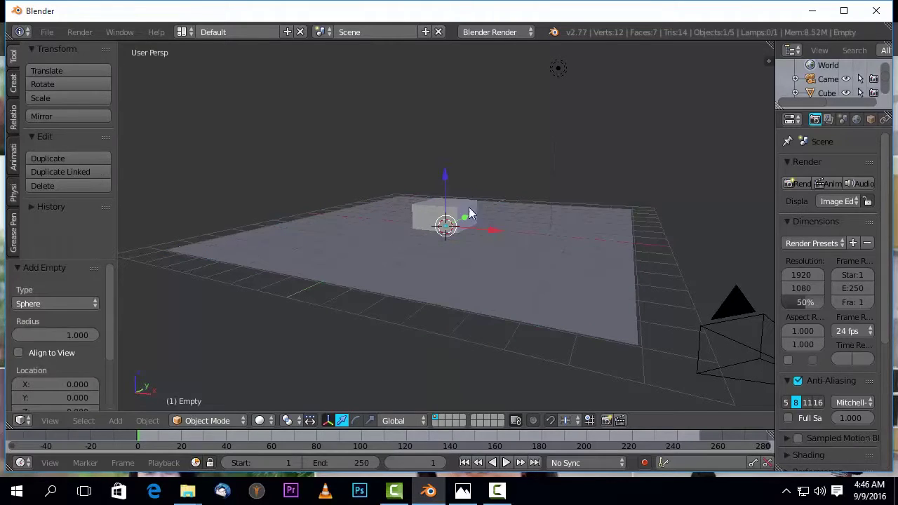
left_click_drag(449, 180, 450, 129)
Examine the sphere empty's position relative to the cube, plane and camera from several angles.
middle_click_drag(484, 168, 470, 251)
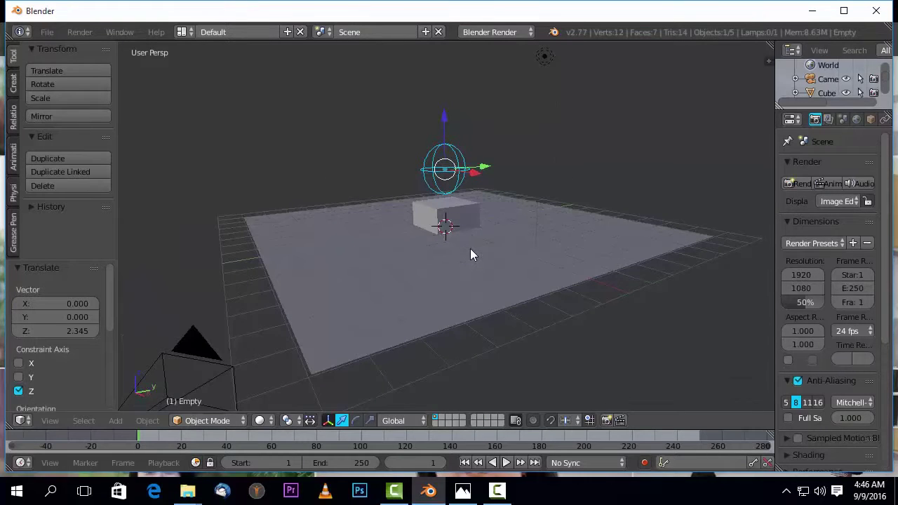
scroll(470, 271, "down", 5)
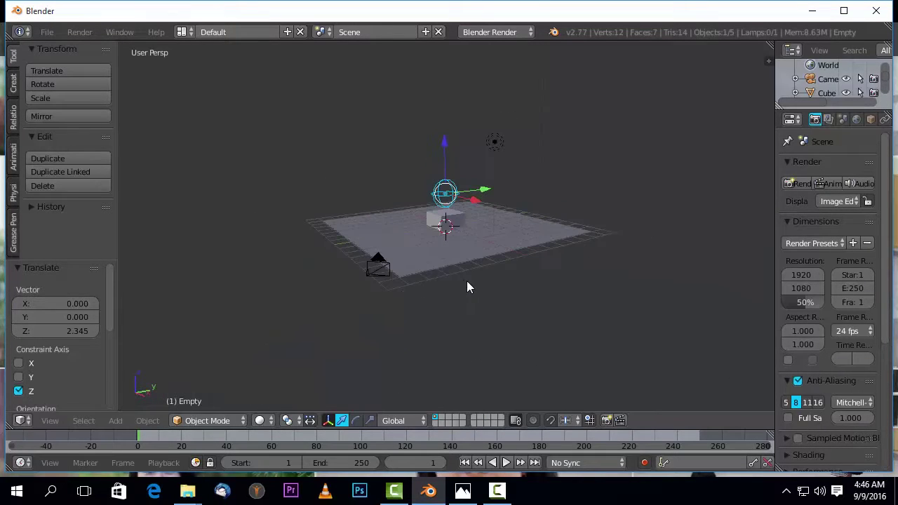
middle_click_drag(445, 271, 418, 278)
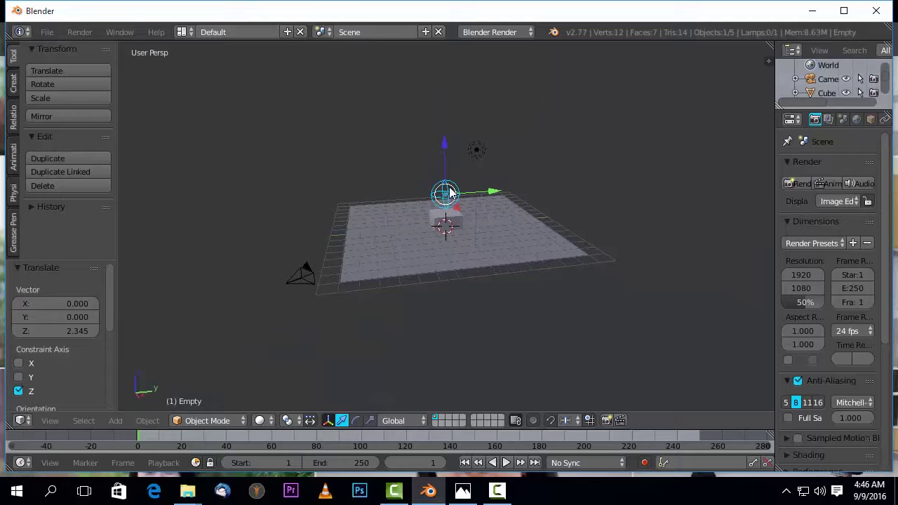
scroll(456, 194, "up", 5)
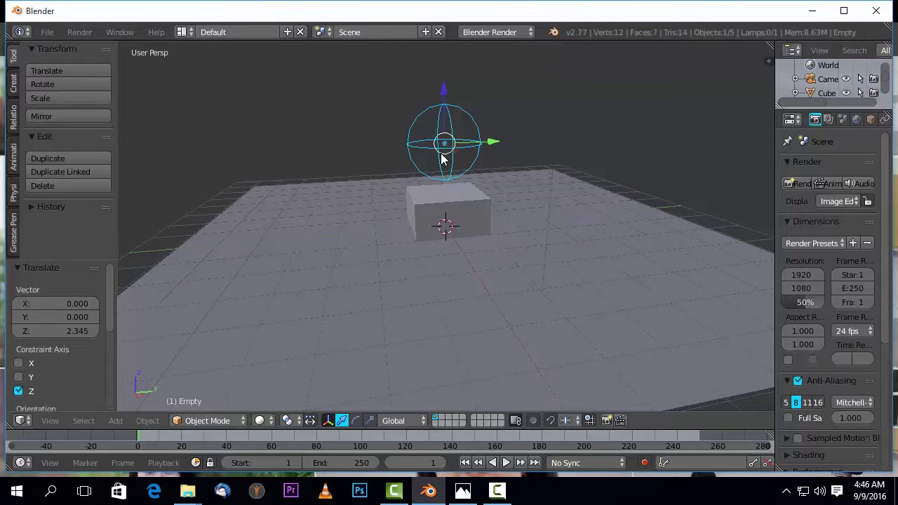
middle_click_drag(450, 163, 524, 186)
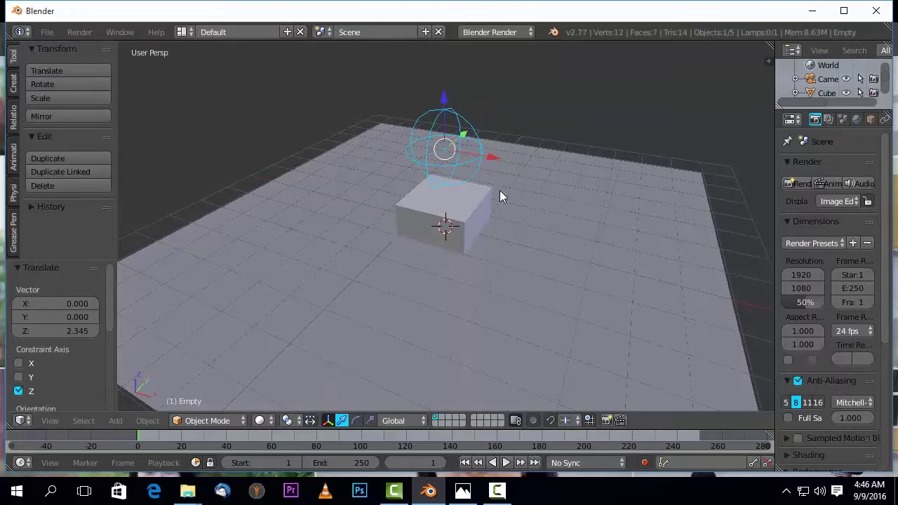
middle_click_drag(475, 169, 518, 181)
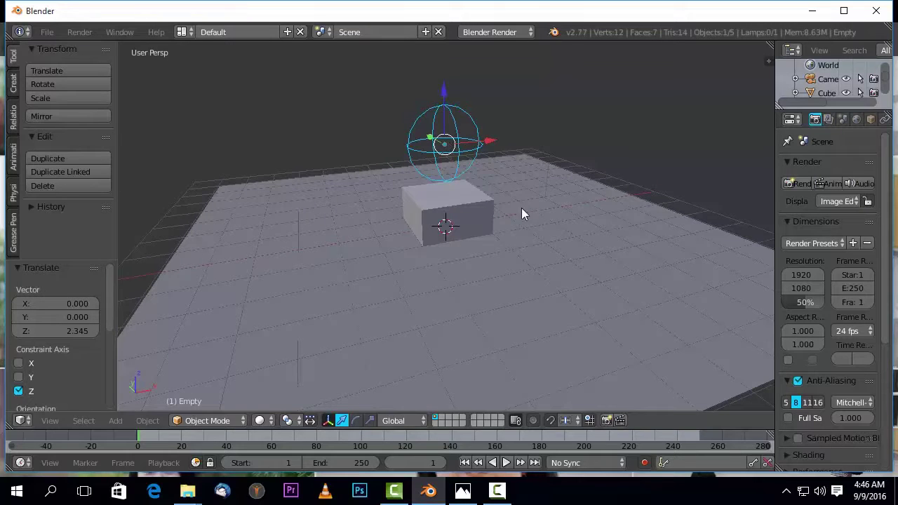
scroll(468, 256, "down", 5)
middle_click_drag(455, 269, 440, 268)
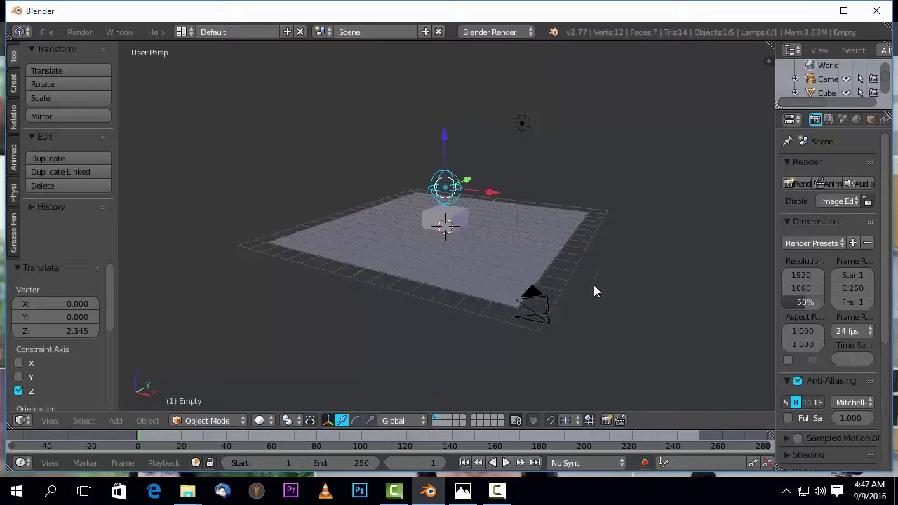
scroll(562, 221, "down", 2)
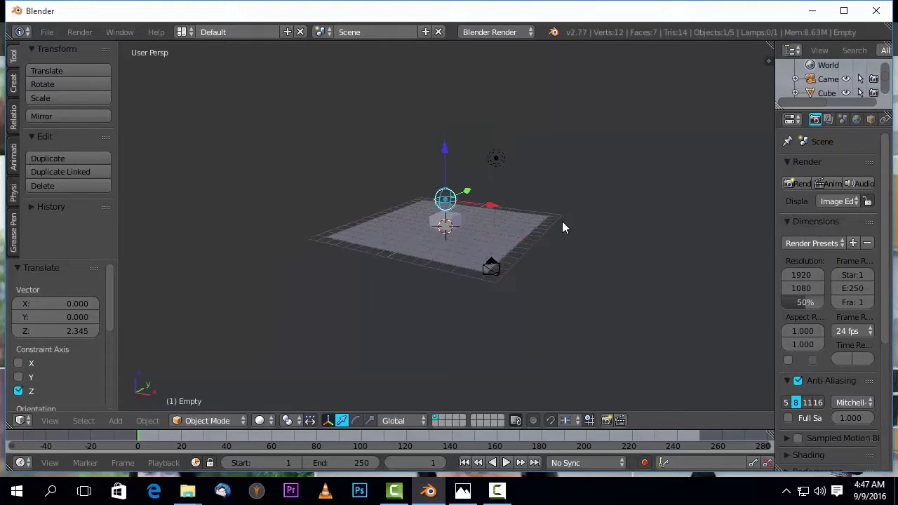
Set the Empty as the focus object in the camera's depth of field settings.
right_click(491, 275)
left_click_drag(773, 174, 671, 184)
left_click(797, 120)
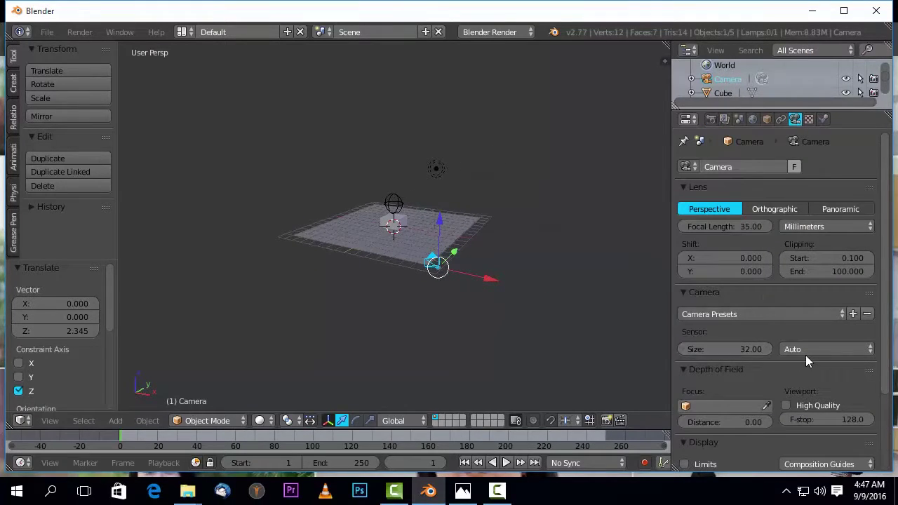
scroll(805, 355, "down", 3)
scroll(806, 355, "down", 1)
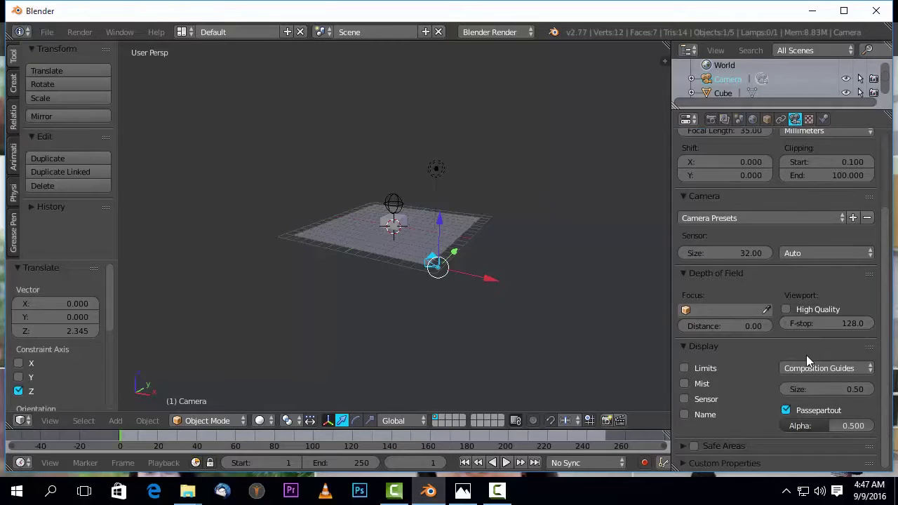
left_click(731, 313)
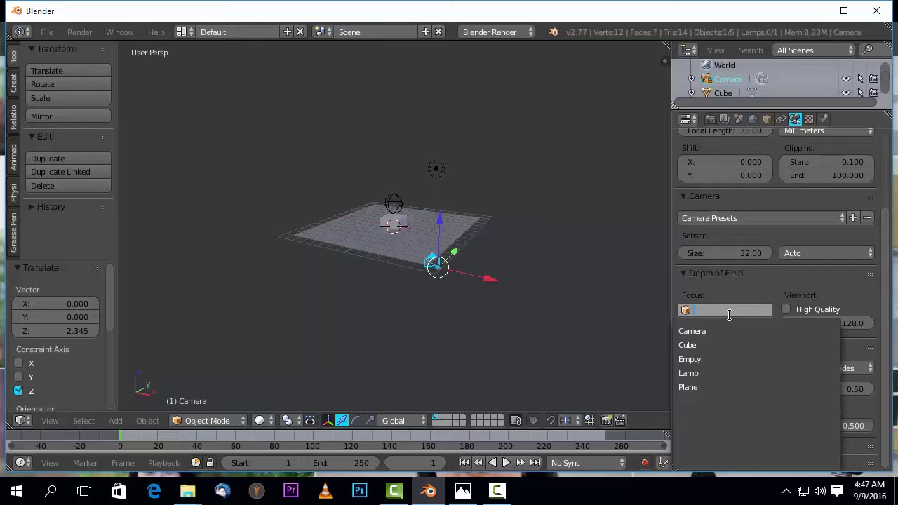
left_click(731, 357)
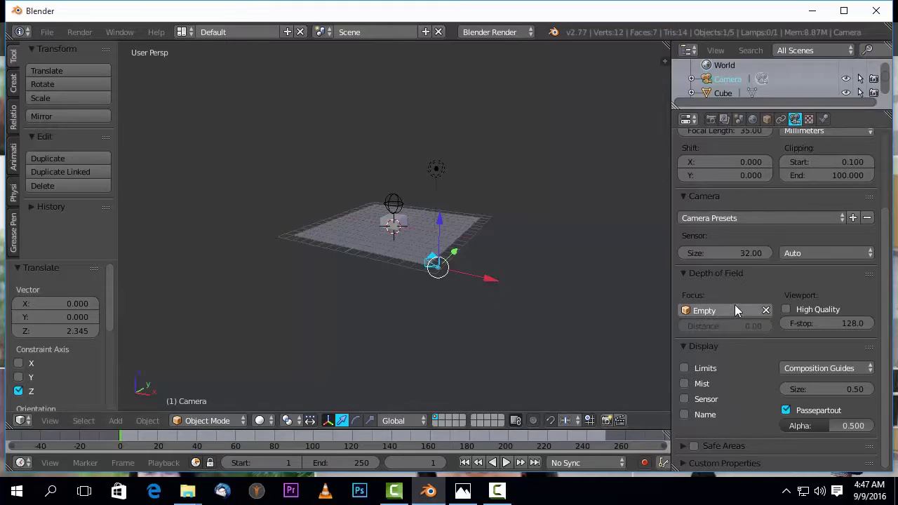
Compare the empty's placement in the scene with the camera and its depth of field focus setting.
scroll(713, 318, "up", 1)
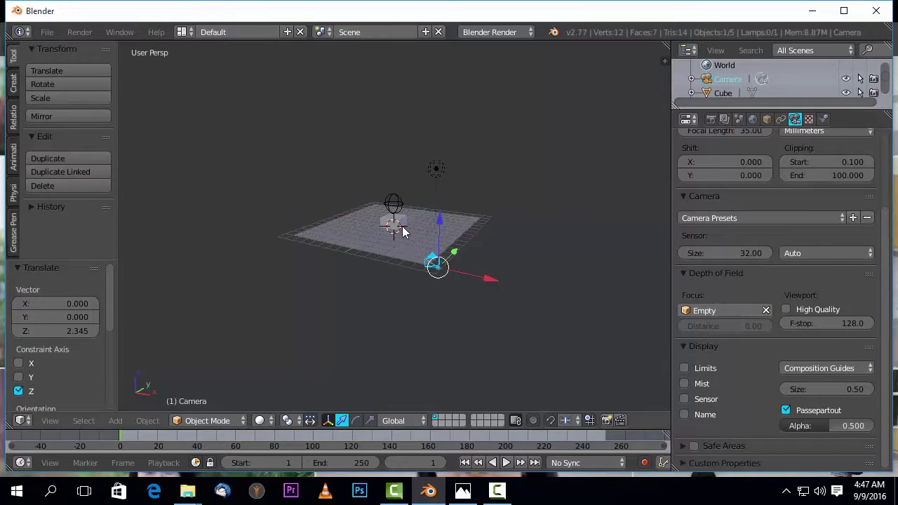
scroll(401, 228, "up", 4)
mouse_move(401, 228)
middle_mouse_down()
mouse_move(442, 241)
mouse_move(378, 144)
mouse_move(419, 222)
mouse_move(386, 233)
middle_mouse_up()
right_click(391, 163)
scroll(386, 234, "down", 3)
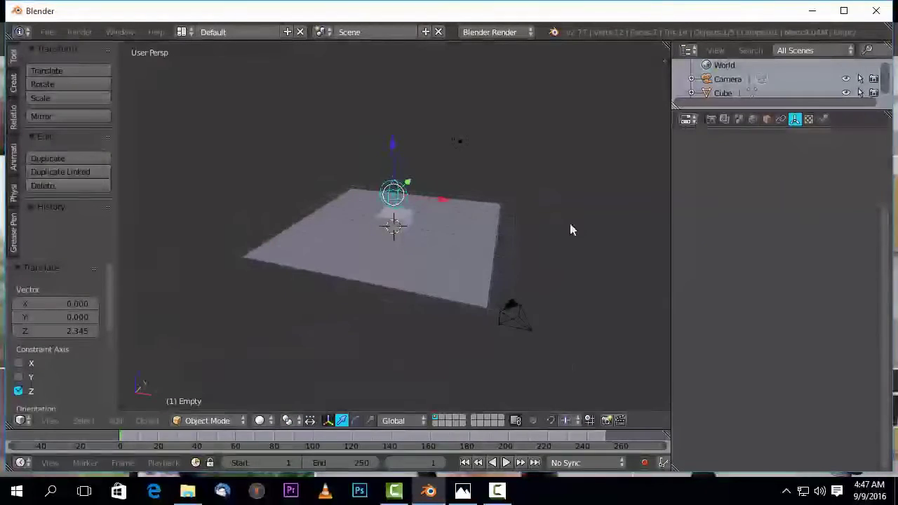
right_click(532, 331)
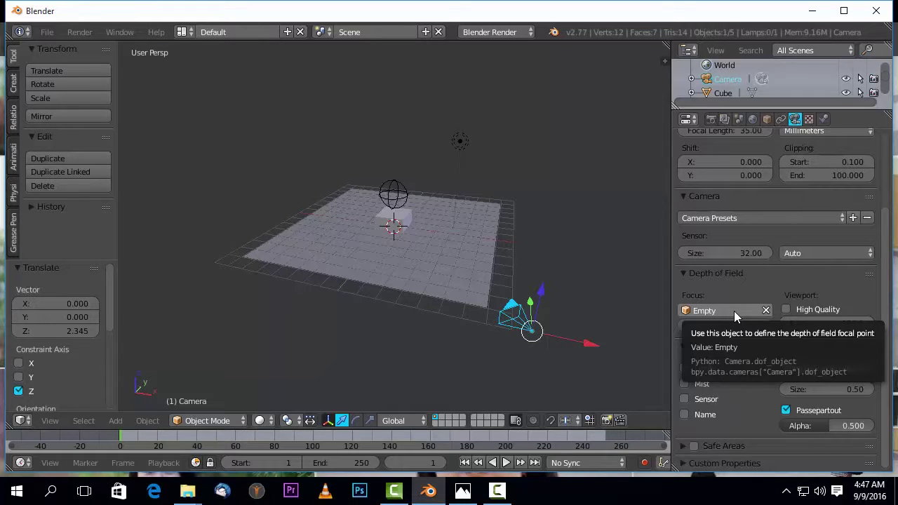
Lower the sphere empty to the cube's height and move it about 1.08 units along X to the cube's side face.
right_click(395, 194)
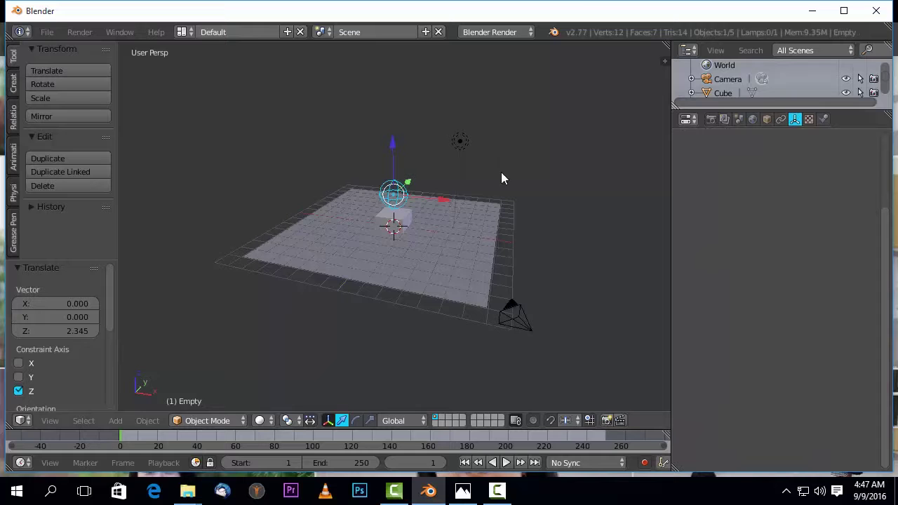
scroll(425, 207, "up", 3)
middle_click_drag(424, 207, 421, 161)
left_click_drag(393, 120, 404, 172)
middle_click_drag(404, 172, 416, 240)
left_click_drag(437, 222, 467, 243)
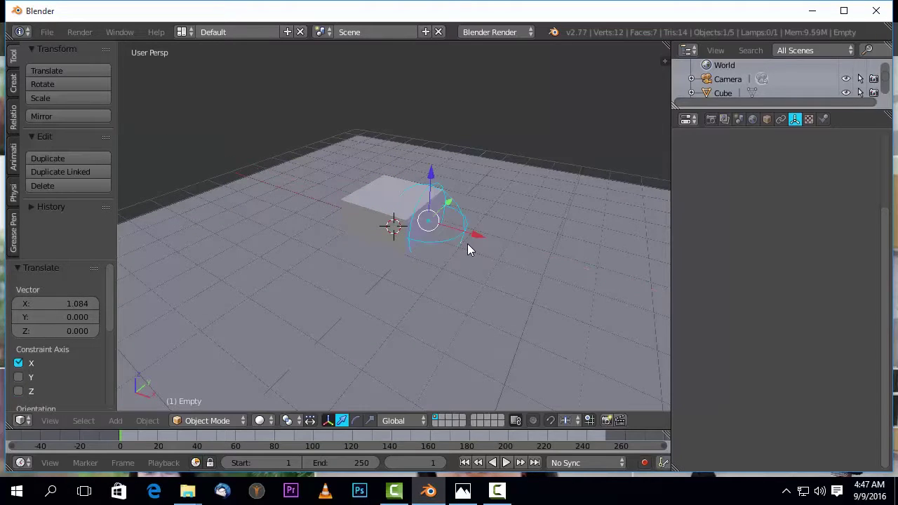
scroll(449, 245, "up", 8)
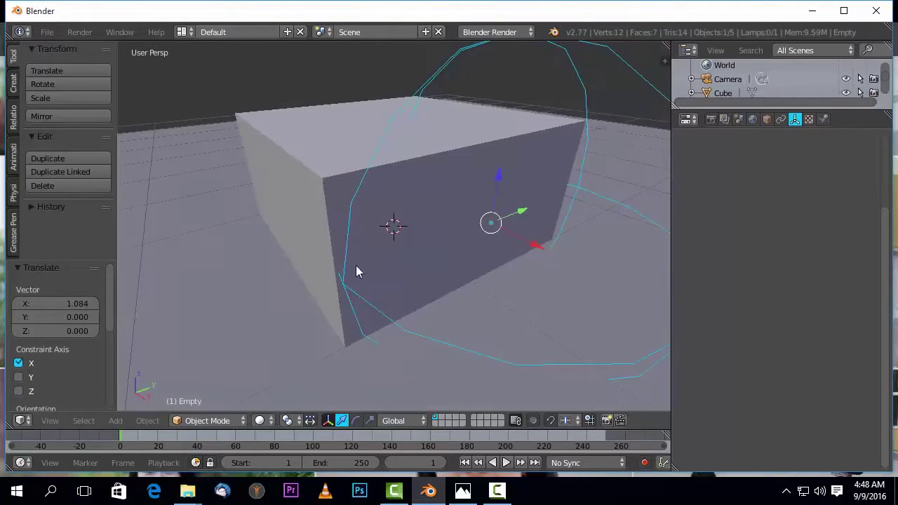
scroll(456, 235, "down", 4)
scroll(482, 243, "up", 3)
scroll(485, 242, "down", 2)
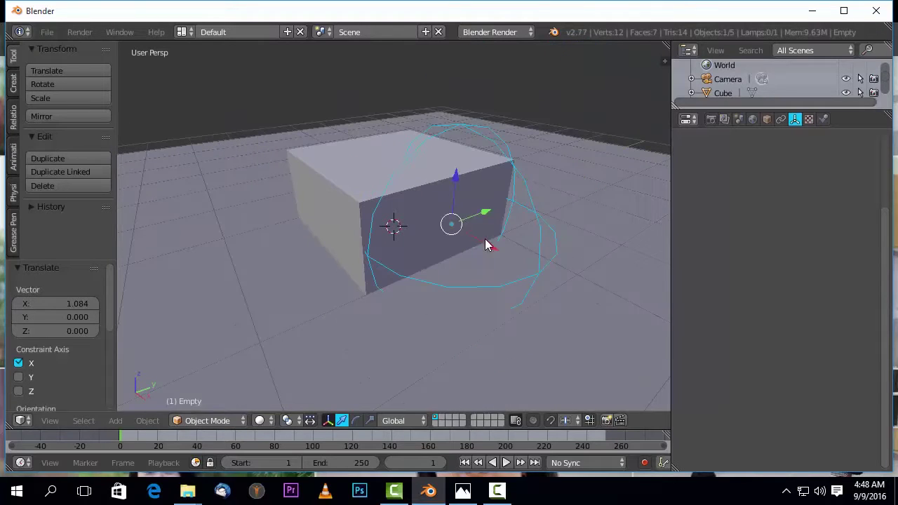
Move the empty about -1.04 units along Y to the cube's vertical edge facing the camera.
left_click_drag(486, 214, 404, 257)
middle_click_drag(403, 255, 493, 266)
scroll(499, 231, "up", 4)
scroll(492, 265, "up", 3)
scroll(407, 145, "down", 6)
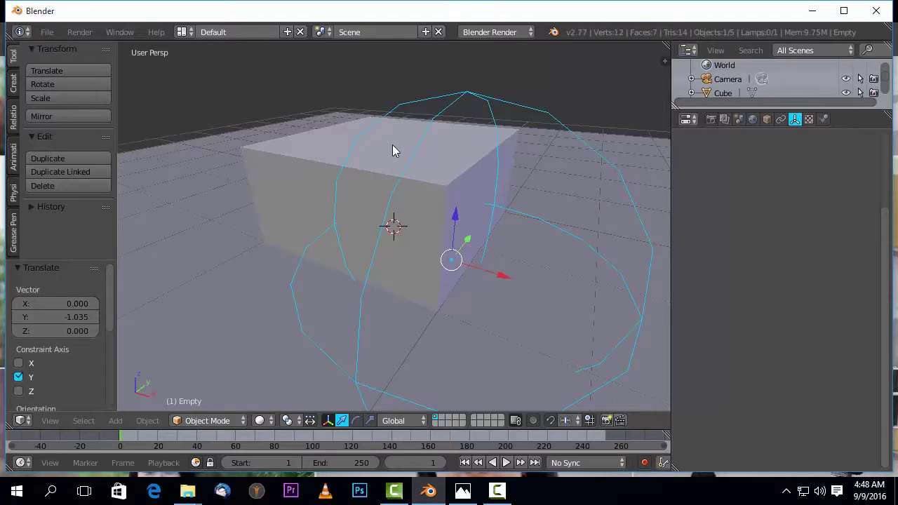
scroll(386, 169, "down", 3)
middle_click_drag(387, 206, 391, 214)
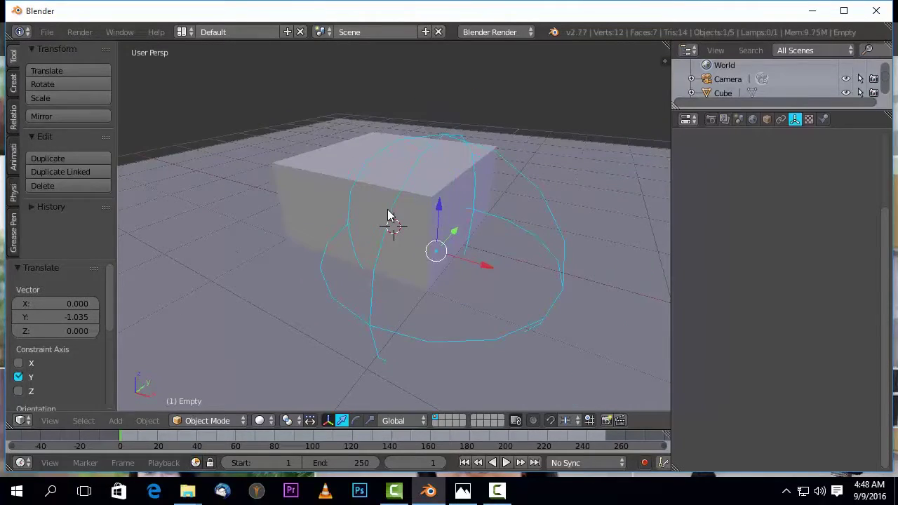
Nudge the empty about -0.004 units along Y at the cube's corner, and select the camera.
scroll(423, 277, "up", 1)
middle_click_drag(423, 283, 413, 226)
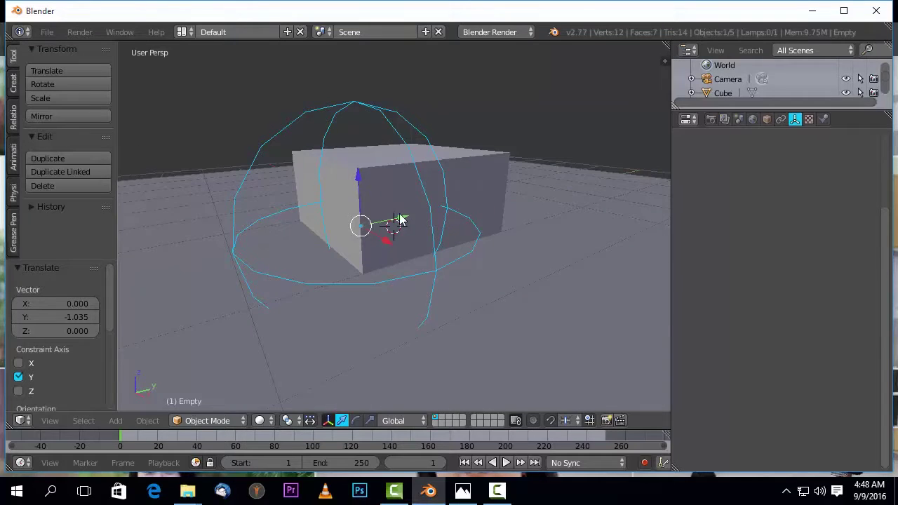
key("g")
key("y")
left_click(398, 222)
middle_click_drag(386, 235, 477, 256)
scroll(491, 211, "up", 4)
scroll(484, 176, "down", 5)
middle_click_drag(473, 203, 449, 290)
right_click(447, 282)
right_click(448, 283)
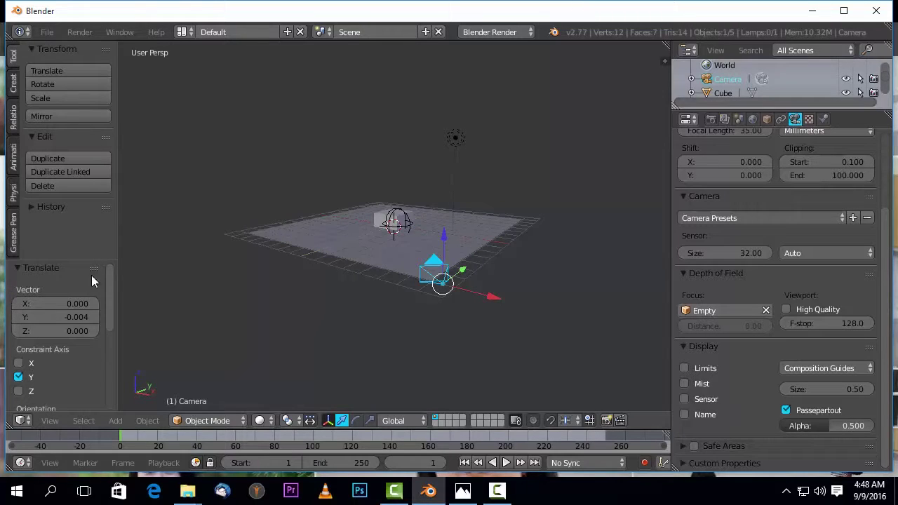
Split the 3D view into an upper and a lower area and make the lower one a Node Editor.
right_click(667, 313)
left_click(639, 305)
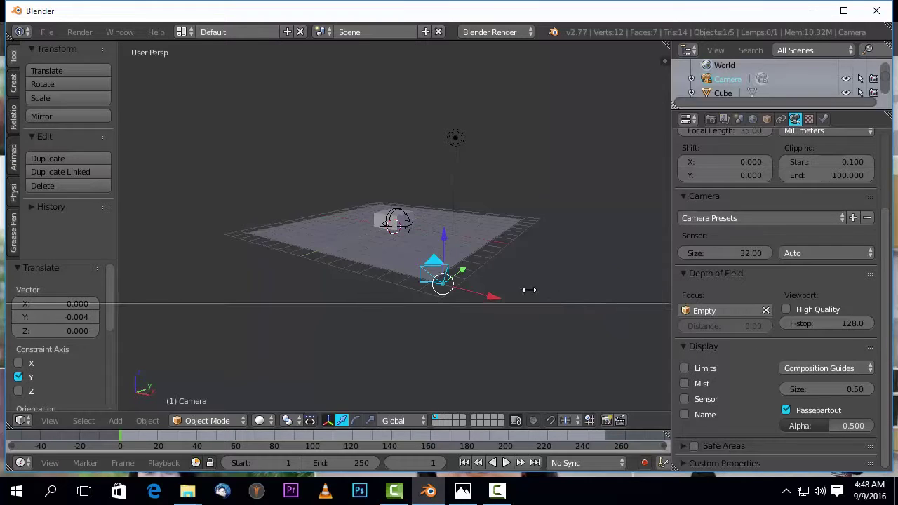
left_click(529, 290)
left_click(22, 420)
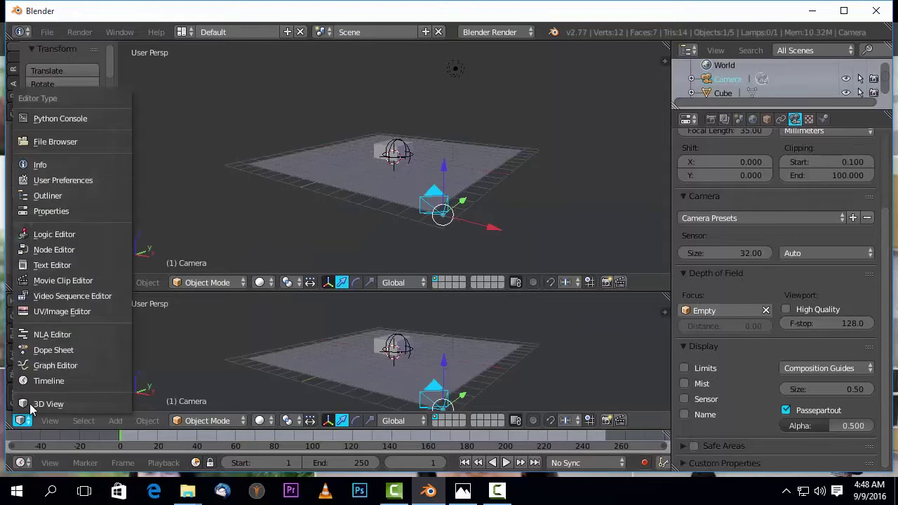
left_click(63, 249)
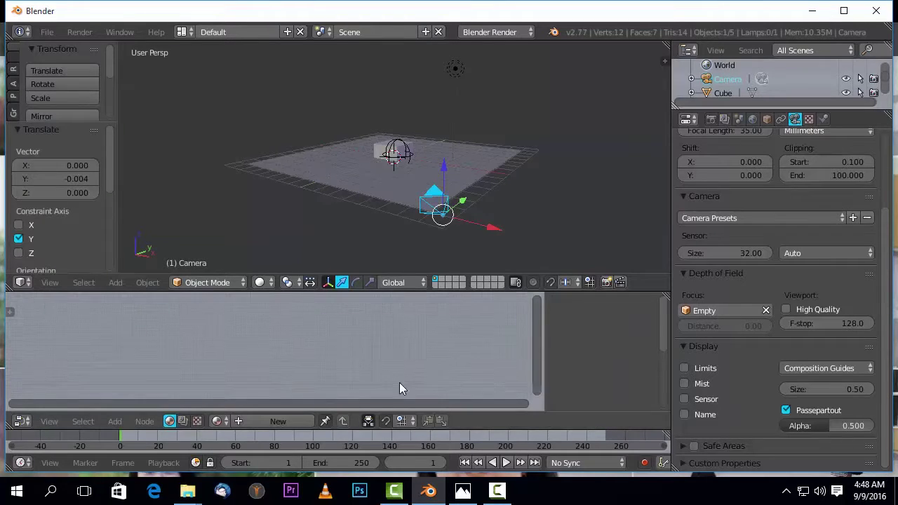
Show the compositing node tree in the Node Editor and enable Use Nodes.
left_click(183, 422)
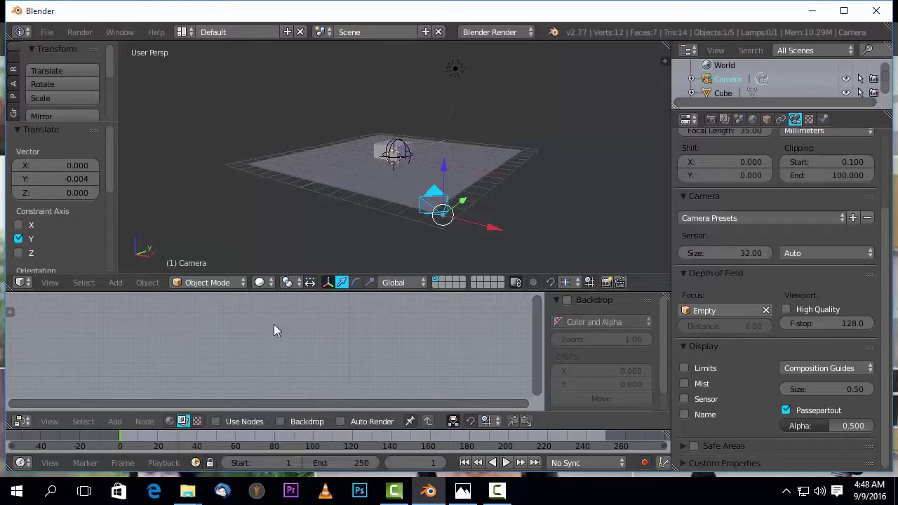
left_click(216, 421)
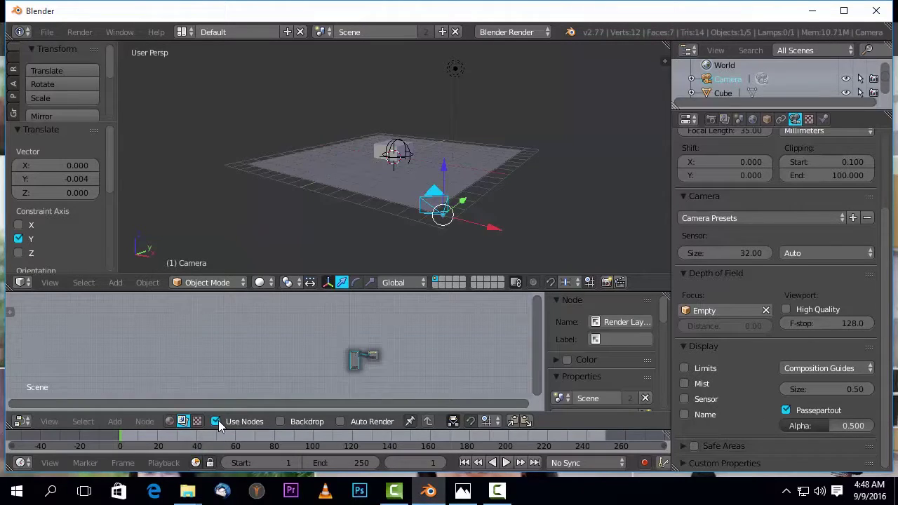
scroll(351, 357, "up", 2)
middle_click_drag(351, 363, 223, 327)
scroll(337, 361, "up", 3)
middle_click_drag(327, 370, 331, 408)
scroll(336, 383, "up", 10)
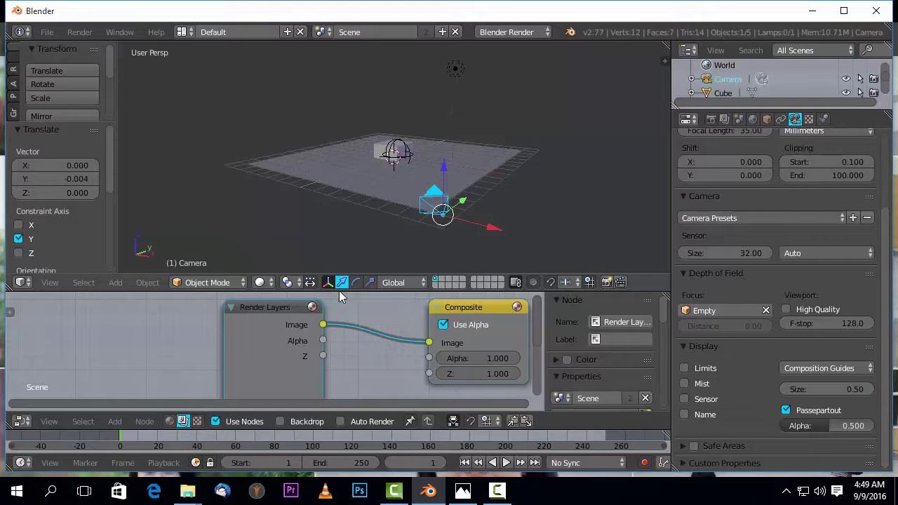
Enlarge the Node Editor area and move the Render Layers node farther away from the Composite node.
left_click_drag(348, 275, 351, 194)
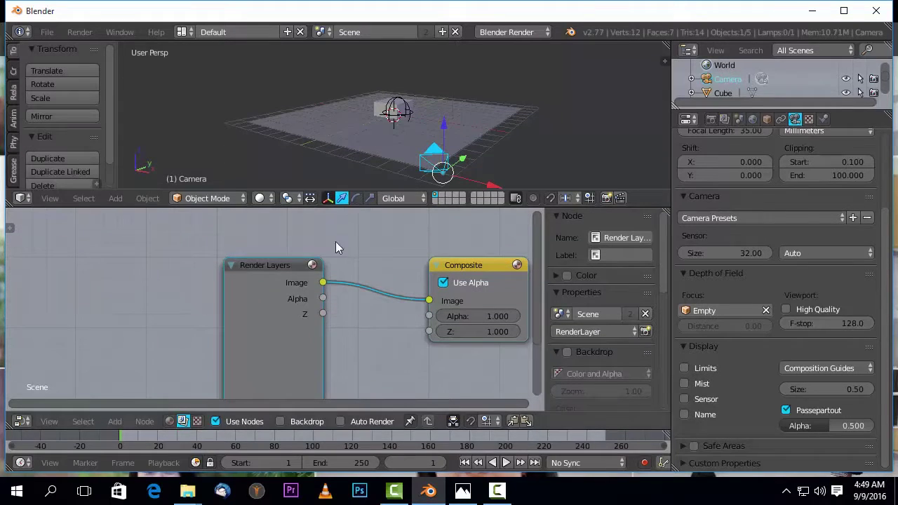
left_click_drag(270, 286, 91, 250)
scroll(116, 272, "down", 4)
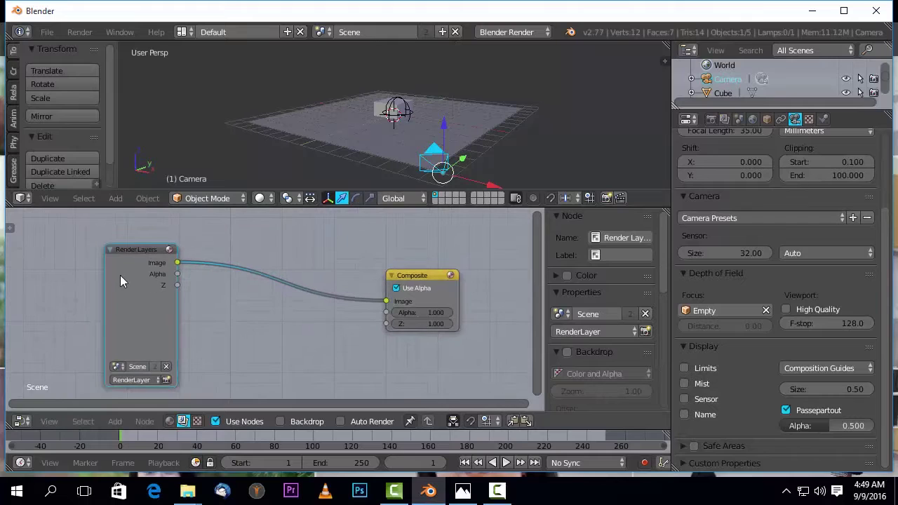
middle_click_drag(149, 323, 178, 324)
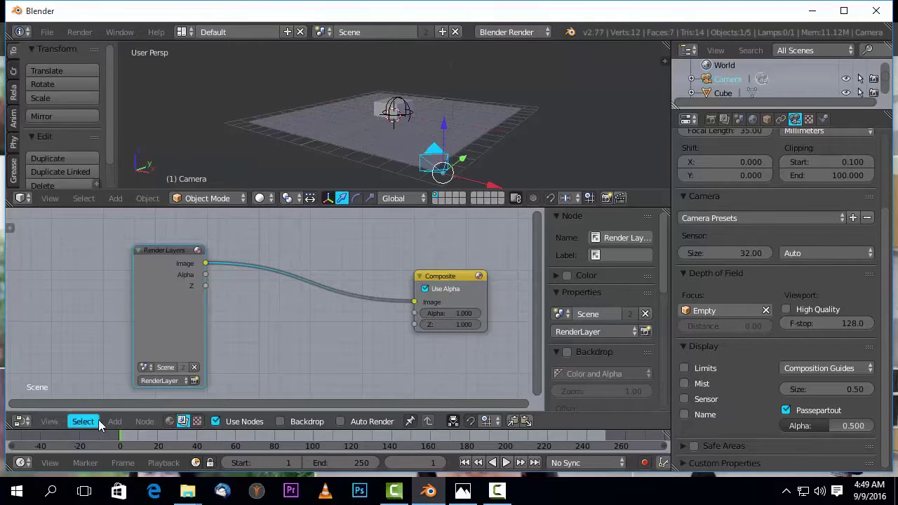
Insert a Defocus filter node into the image link between the Render Layers and Composite nodes.
left_click(115, 422)
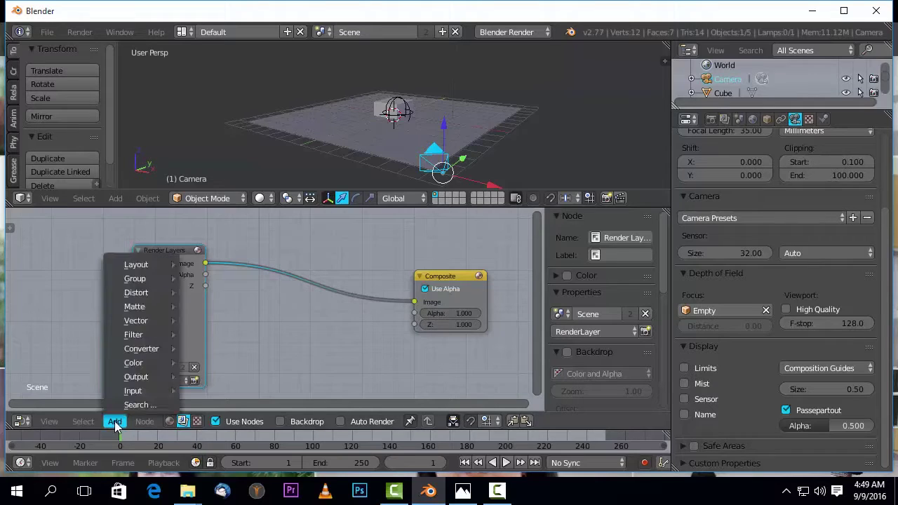
mouse_move(145, 325)
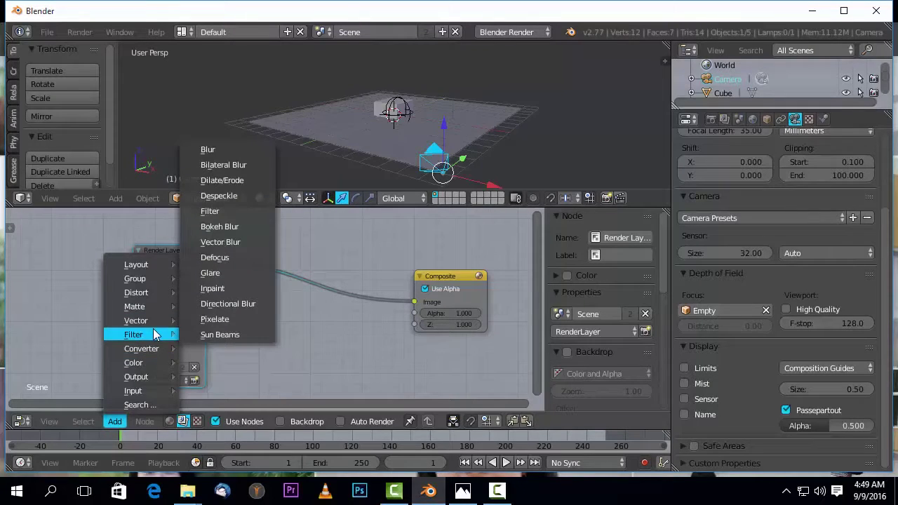
left_click(220, 258)
left_click(259, 216)
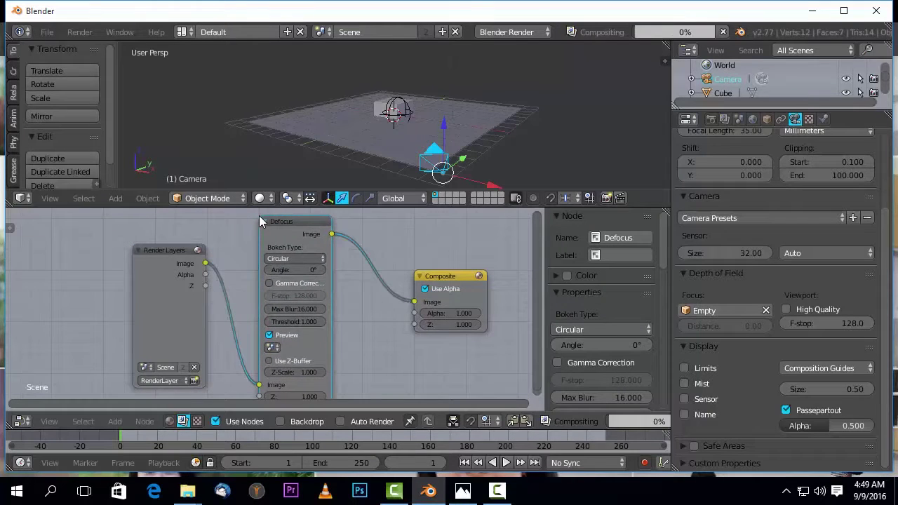
Examine the Defocus node's settings, from its bokeh type down to the Z-Buffer option and its Image and Z inputs.
scroll(272, 268, "down", 3)
middle_click_drag(288, 351, 290, 313)
scroll(285, 298, "up", 3)
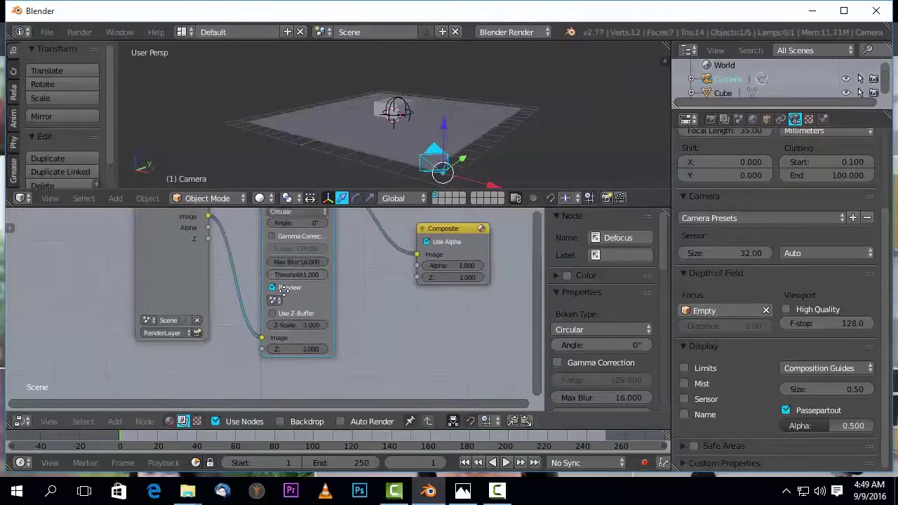
scroll(275, 329, "up", 2)
scroll(275, 329, "down", 2)
scroll(269, 324, "up", 2)
mouse_move(307, 373)
middle_mouse_down()
mouse_move(320, 397)
mouse_move(291, 376)
middle_mouse_up()
middle_click_drag(277, 315, 257, 303)
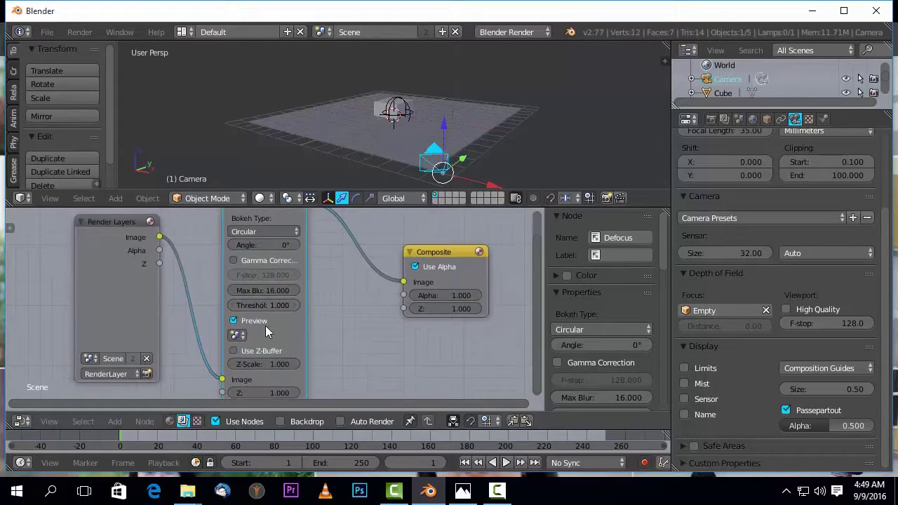
middle_click_drag(251, 337, 285, 294)
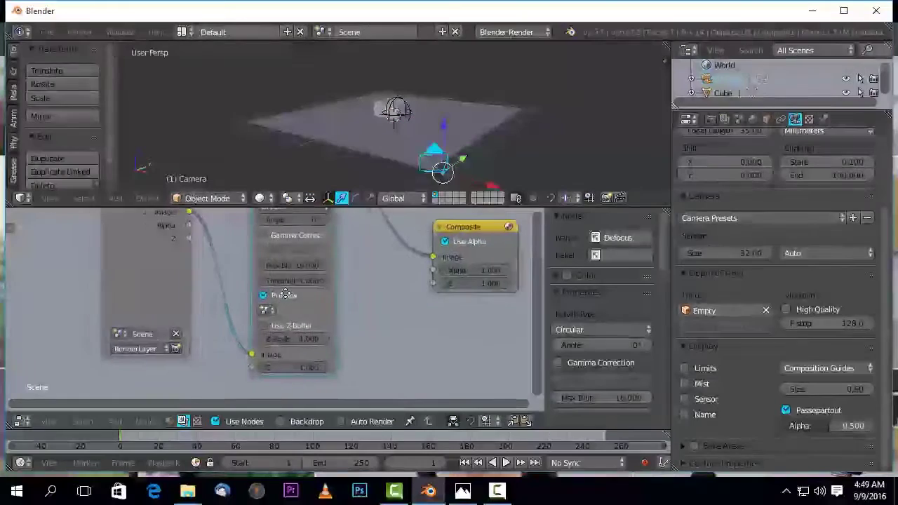
scroll(285, 295, "up", 2)
mouse_move(299, 347)
middle_mouse_down()
mouse_move(305, 342)
mouse_move(294, 358)
middle_mouse_up()
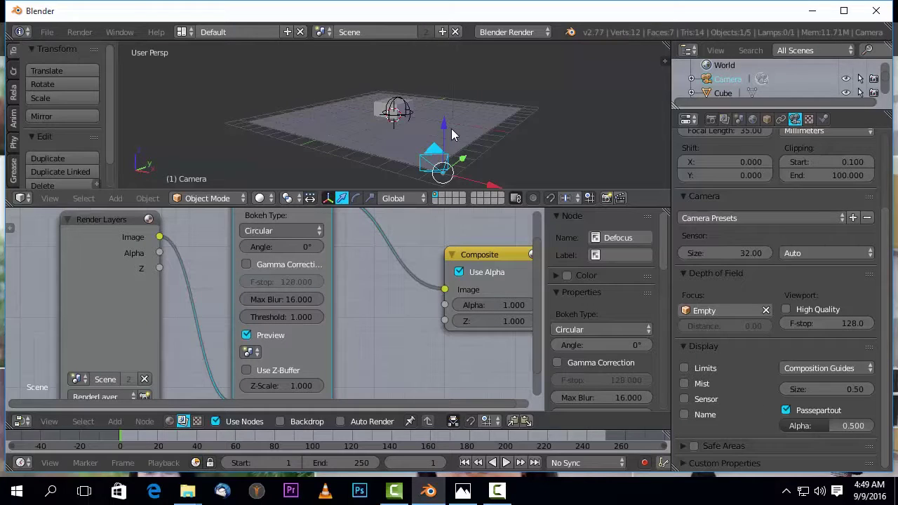
Render the scene, inspect the sharpness of the cube and floor, and return to the compositing nodes.
key("F12")
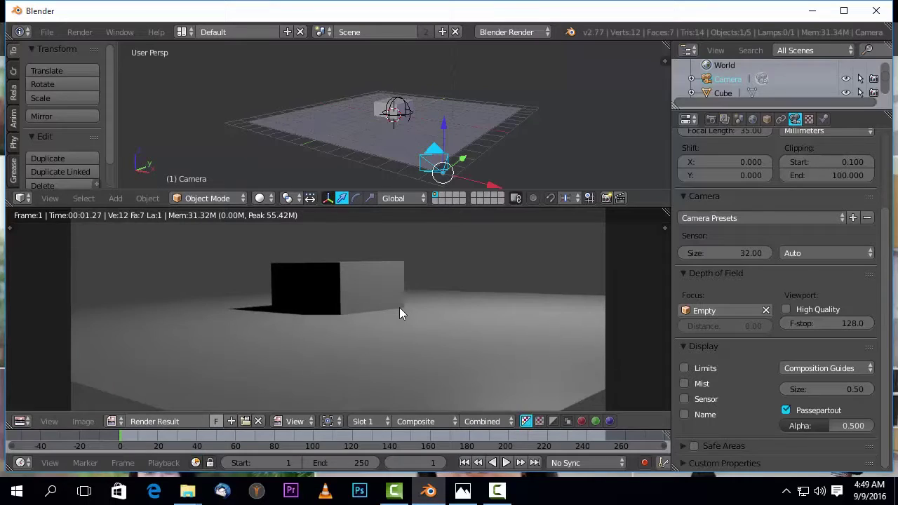
scroll(399, 307, "down", 3)
scroll(400, 308, "up", 5)
scroll(195, 309, "up", 1)
middle_click_drag(195, 309, 251, 342)
scroll(371, 315, "up", 3)
scroll(509, 324, "down", 3)
middle_click_drag(511, 326, 378, 332)
scroll(411, 324, "down", 3)
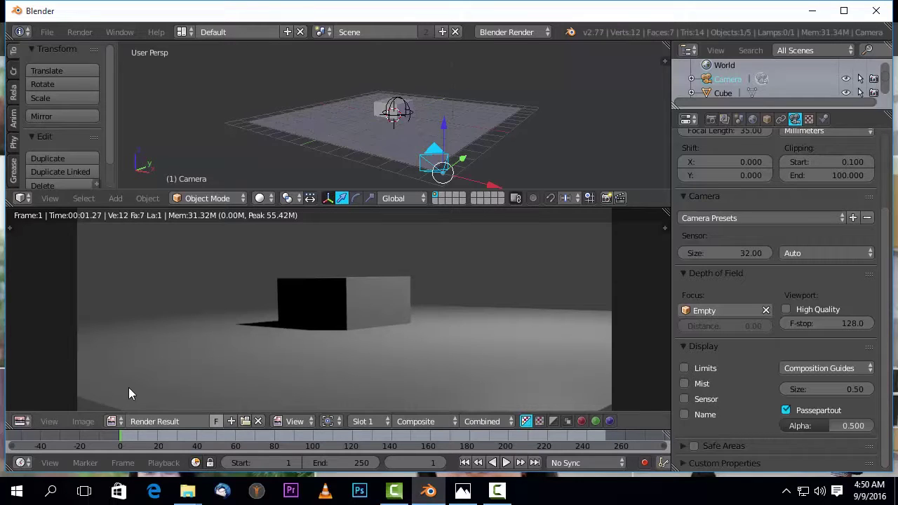
key("Escape")
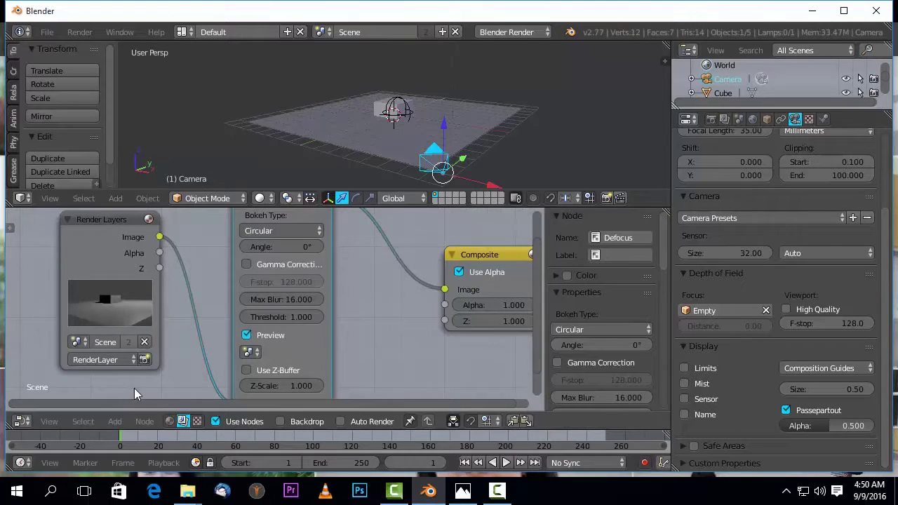
scroll(122, 360, "down", 2)
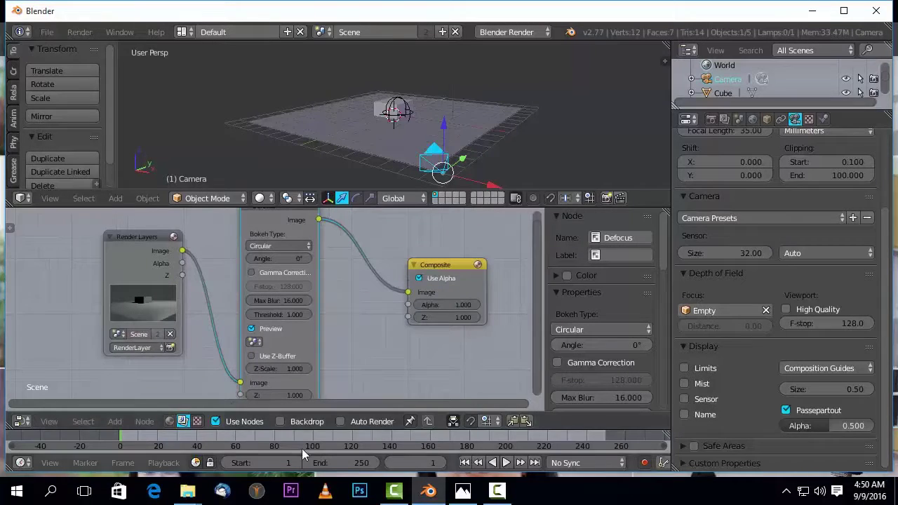
Turn on the Node Editor backdrop and move the Composite node farther away from the Defocus node.
left_click(280, 421)
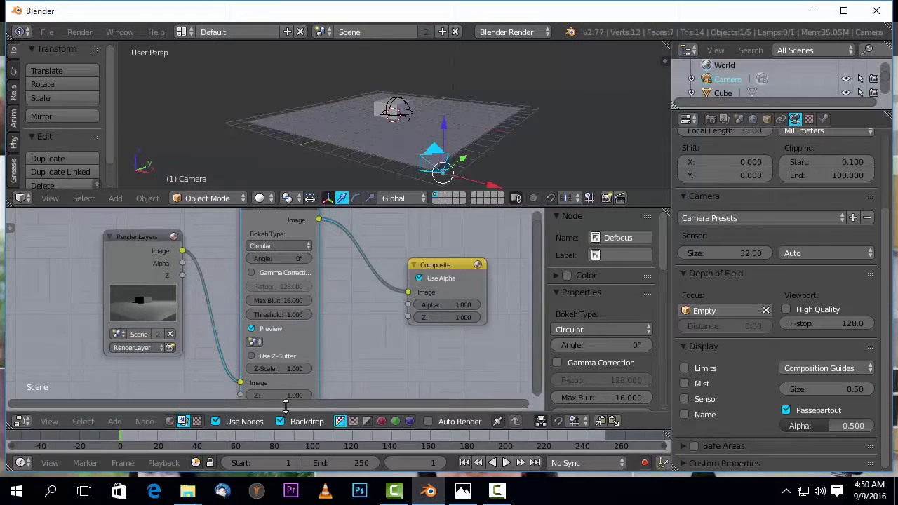
scroll(295, 332, "down", 2)
middle_click_drag(294, 331, 267, 325)
left_click_drag(395, 267, 493, 248)
Add a Viewer output node below the Composite node and link the Defocus node's Image output to its Image input.
left_click(114, 421)
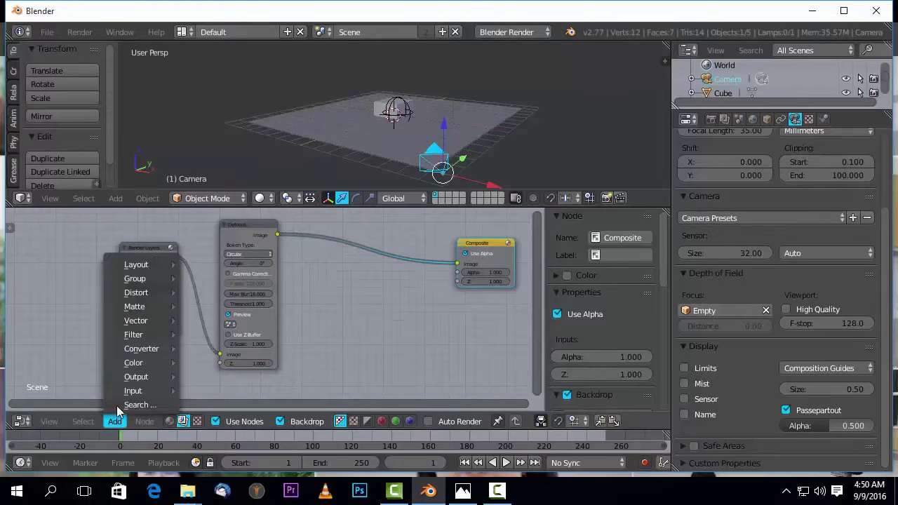
mouse_move(142, 377)
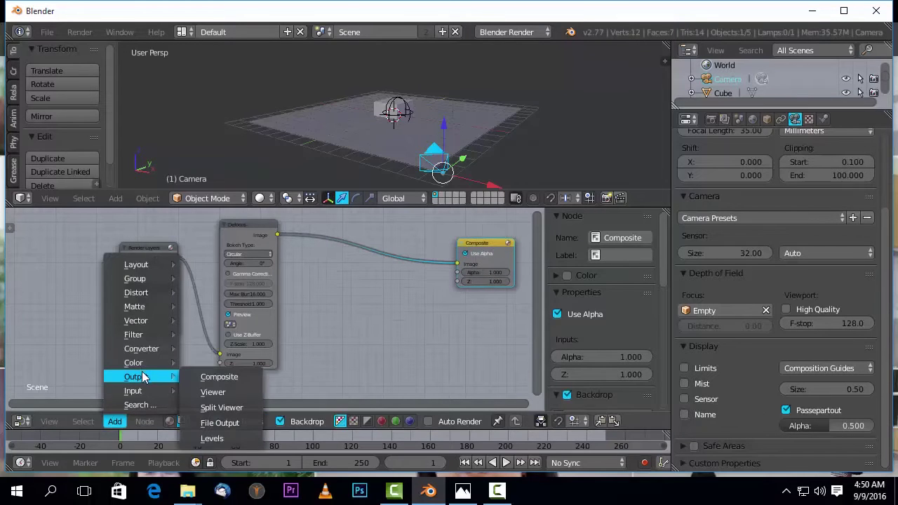
left_click(223, 391)
left_click(449, 317)
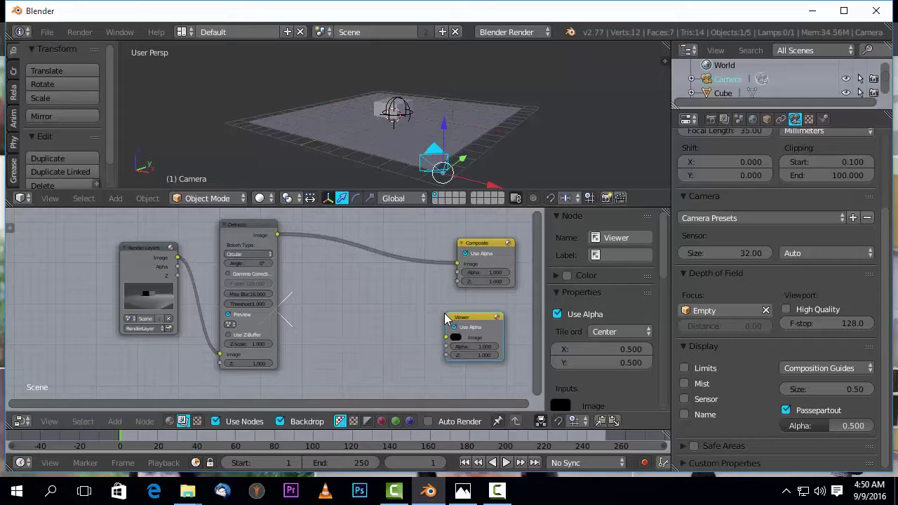
left_click_drag(278, 234, 449, 342)
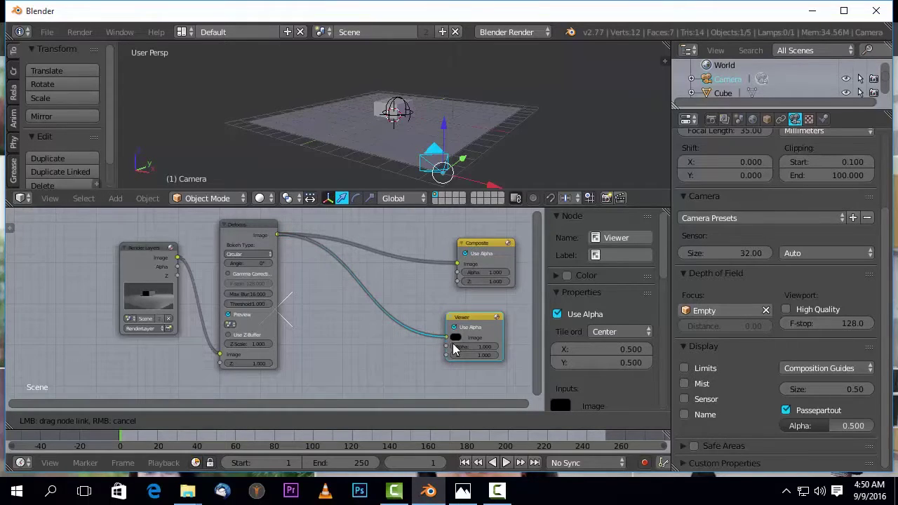
middle_click_drag(261, 335, 285, 385)
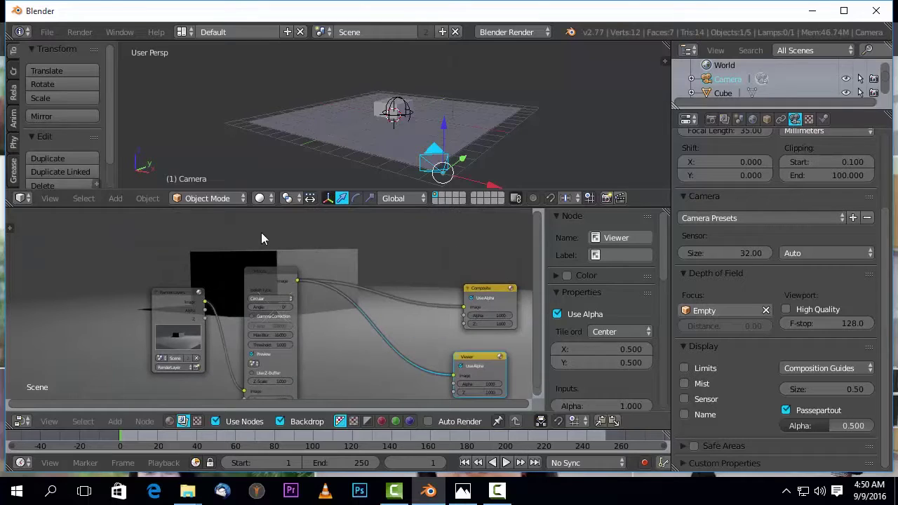
Set the Defocus node's bokeh type to Hexagonal and enable Use Z-Buffer.
scroll(303, 357, "up", 7)
middle_click_drag(322, 342, 348, 292)
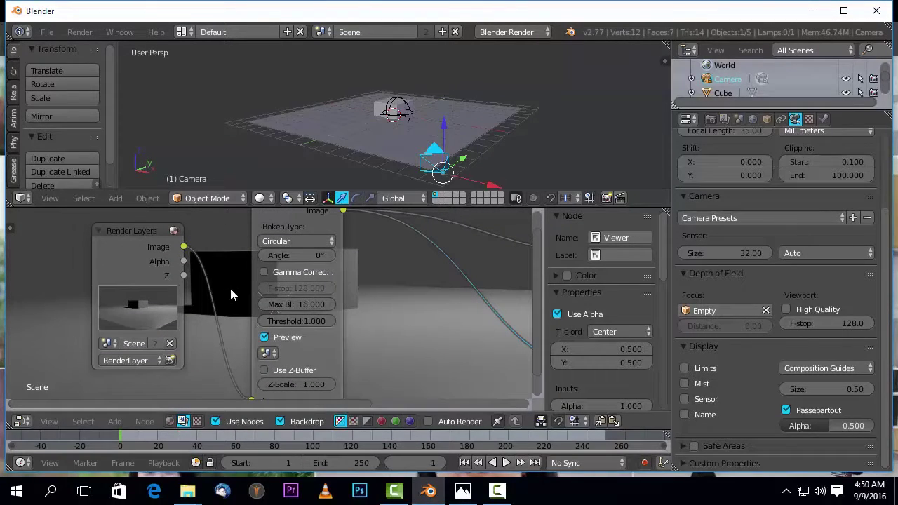
left_click(298, 244)
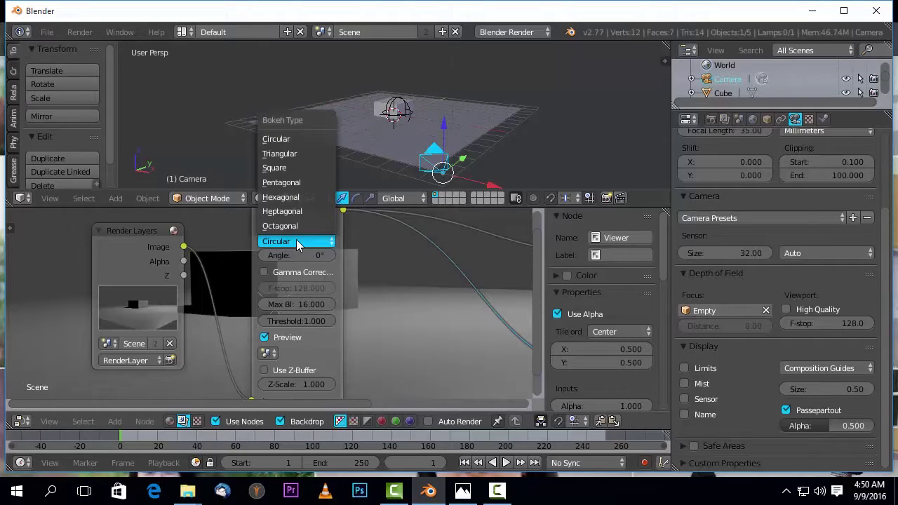
left_click(295, 199)
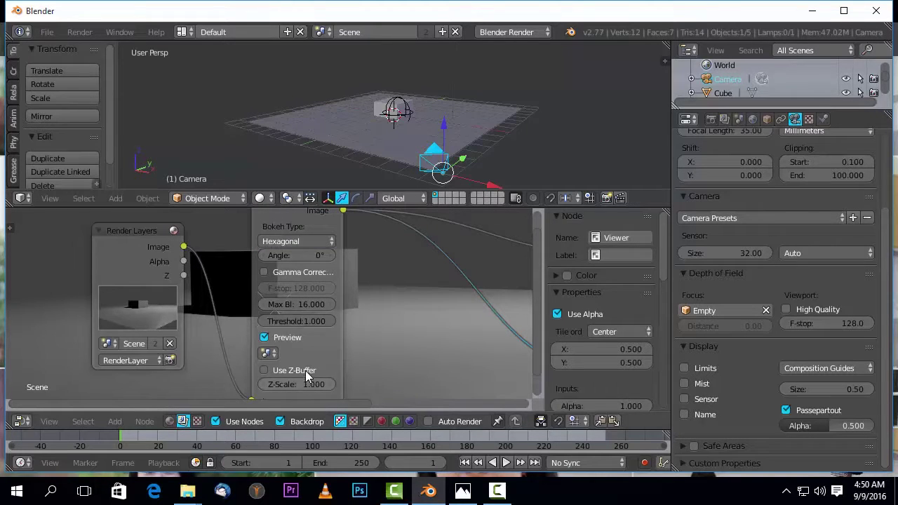
left_click(264, 371)
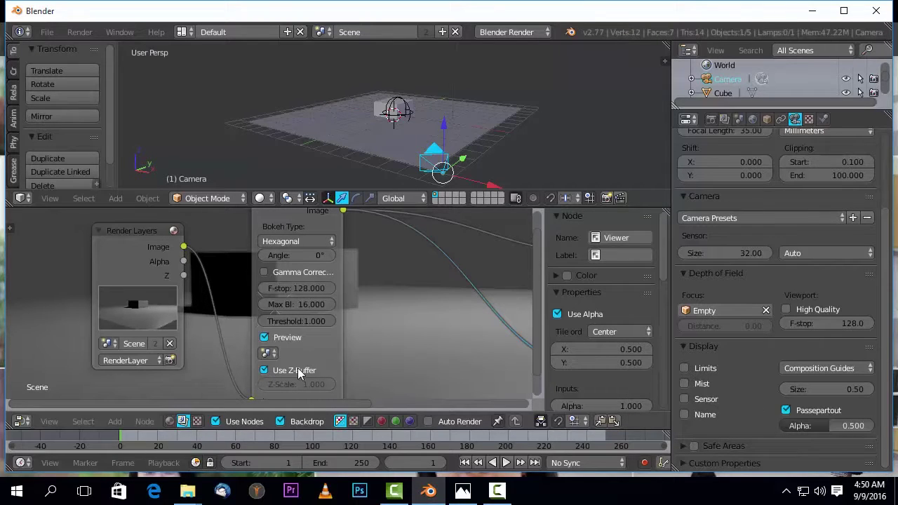
Compare the sharpness of the cube in the backdrop with Use Z-Buffer turned off and back on.
middle_click_drag(286, 345, 91, 293)
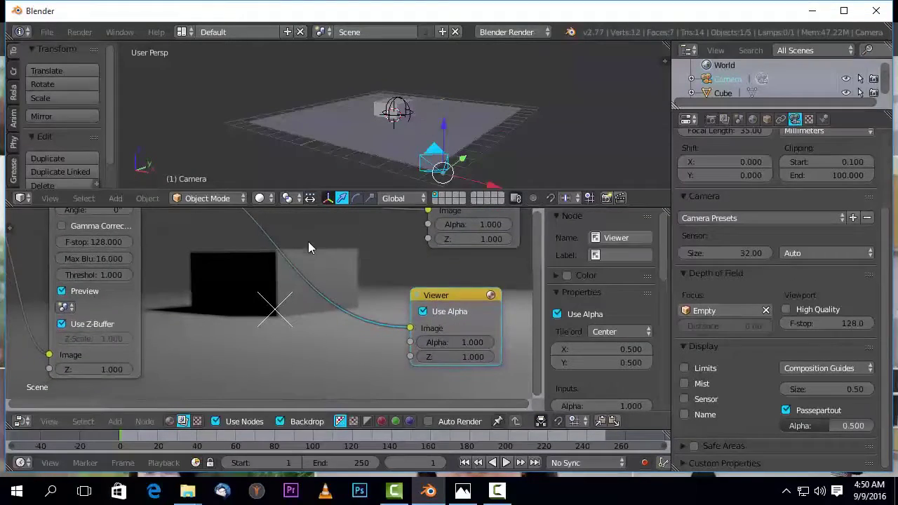
scroll(276, 300, "up", 1)
middle_click_drag(277, 300, 312, 327)
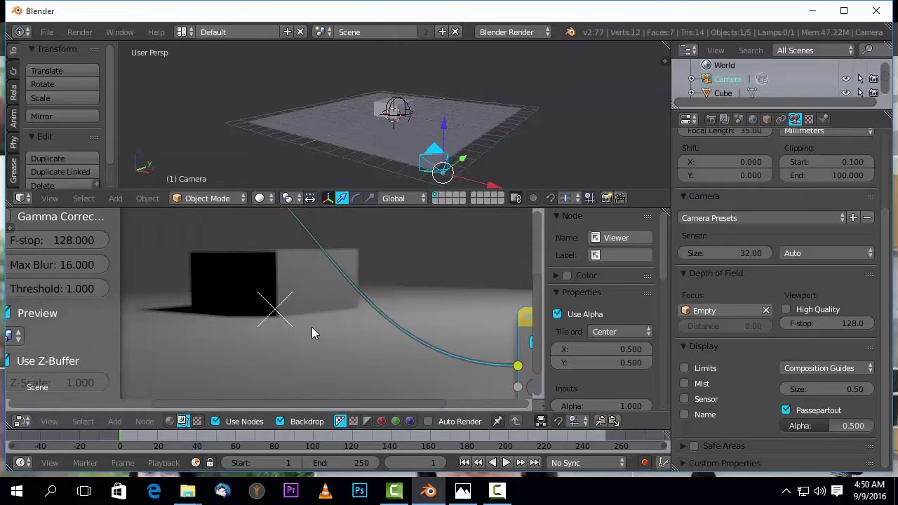
scroll(310, 327, "up", 2)
scroll(303, 320, "down", 3)
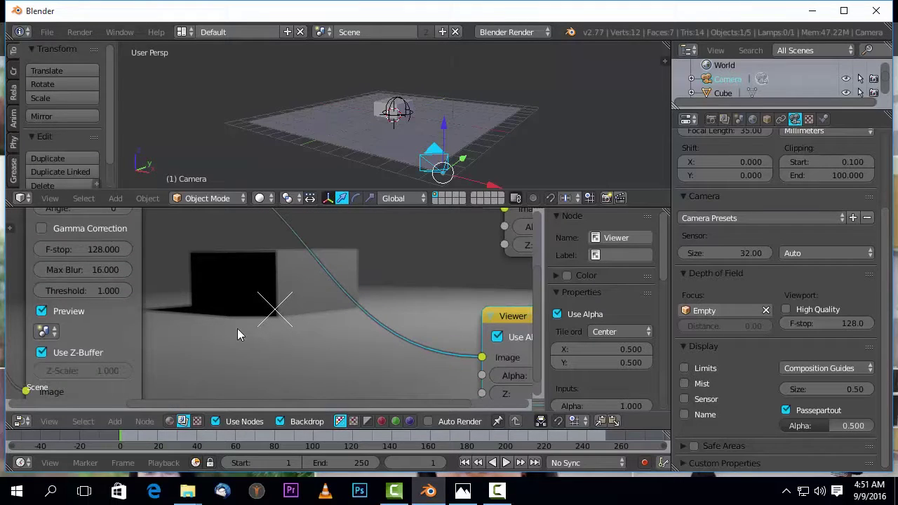
left_click(43, 353)
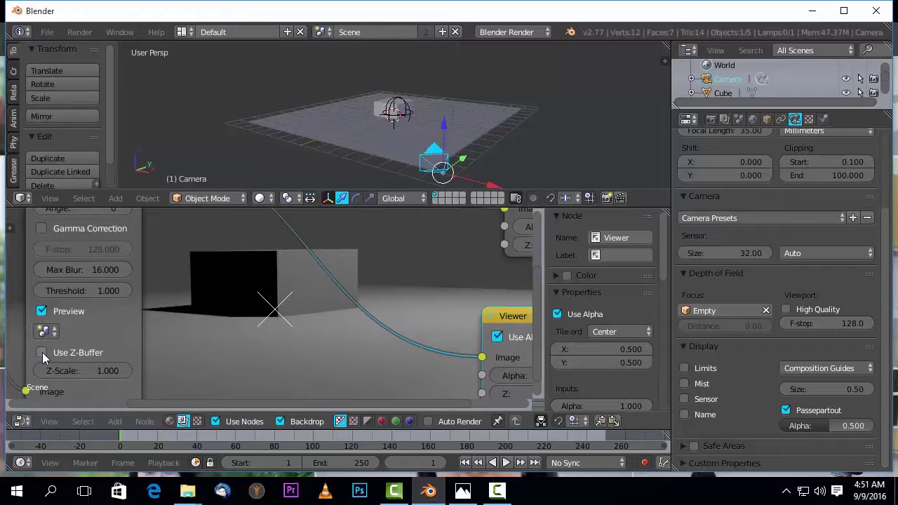
left_click(42, 353)
scroll(270, 334, "up", 3)
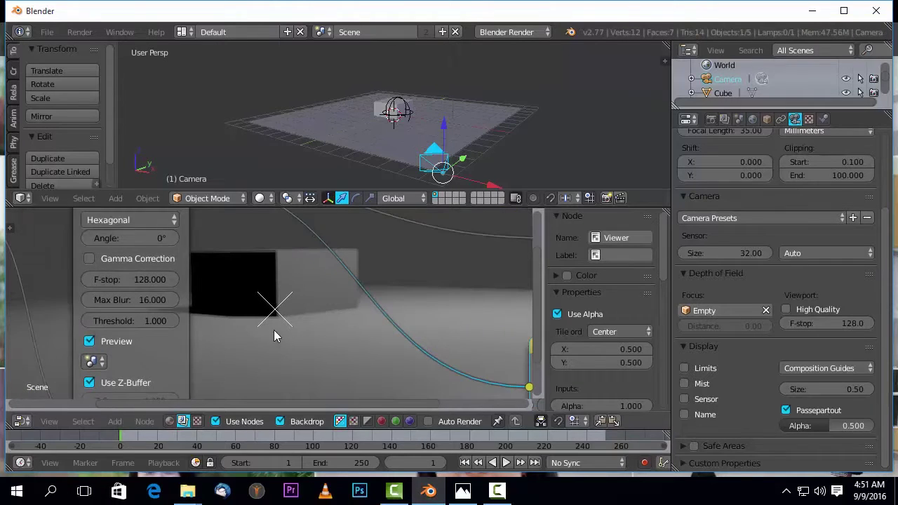
middle_click_drag(292, 317, 224, 268)
scroll(291, 294, "up", 2)
scroll(291, 296, "down", 3)
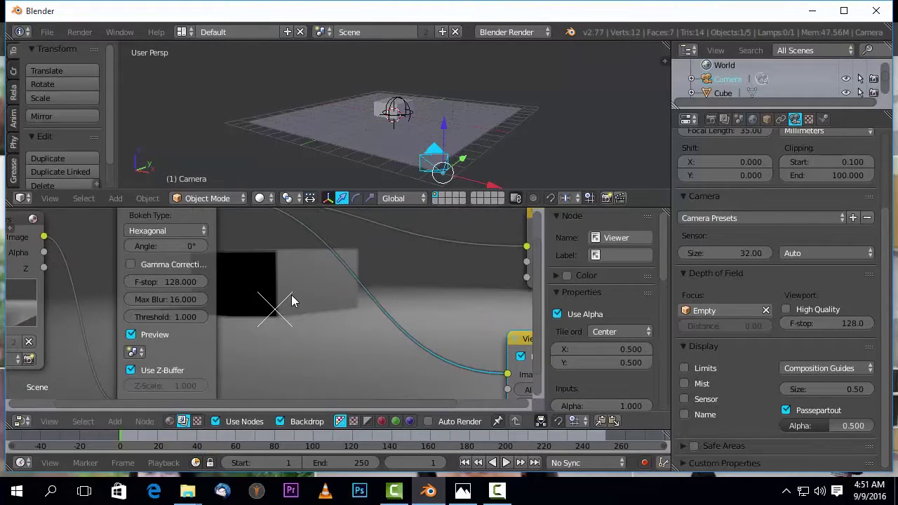
Set the Defocus node's F-stop to 4.
middle_click_drag(291, 295, 261, 311)
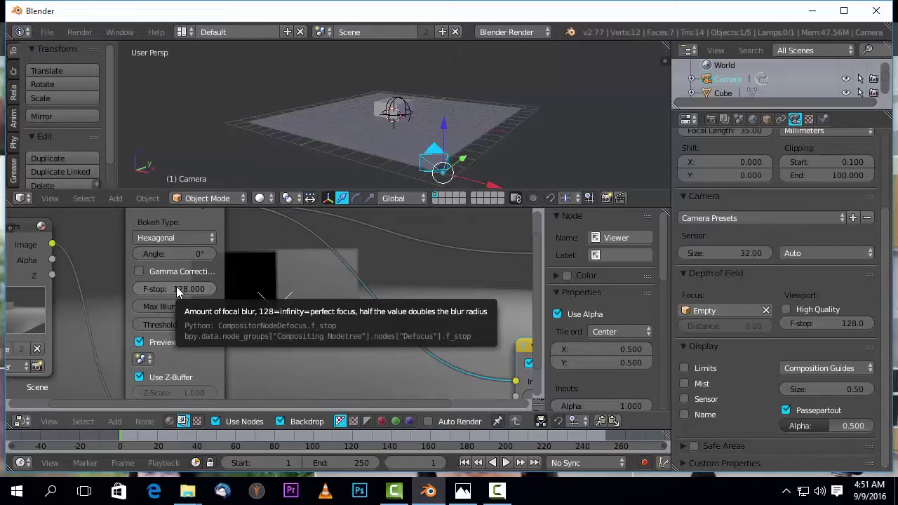
left_click(177, 289)
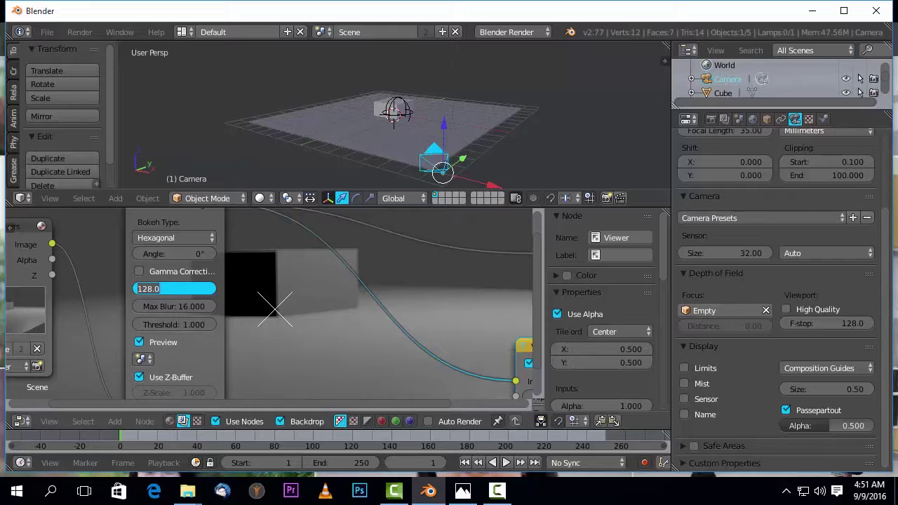
type("4")
key("Return")
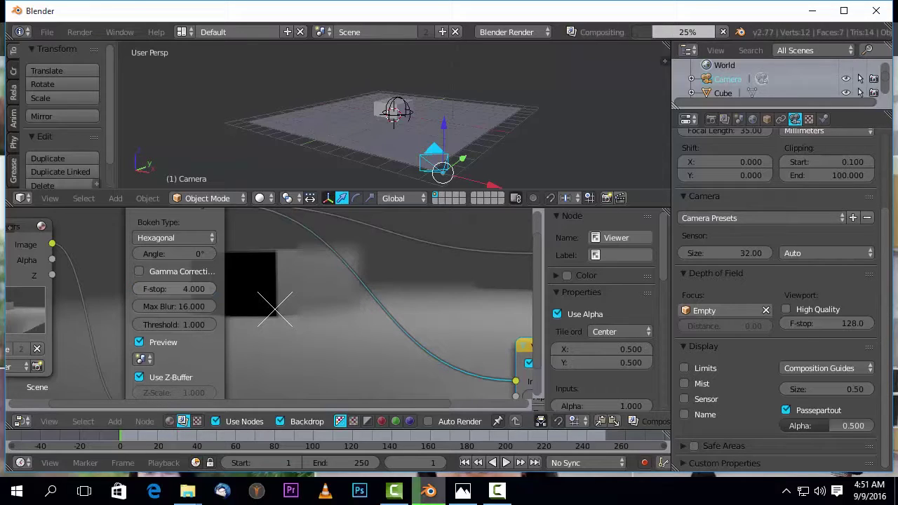
Examine the blur on the cube and floor in the backdrop, then return to the Defocus node's settings.
middle_click_drag(251, 319, 208, 310)
scroll(279, 306, "up", 2)
scroll(279, 306, "down", 2)
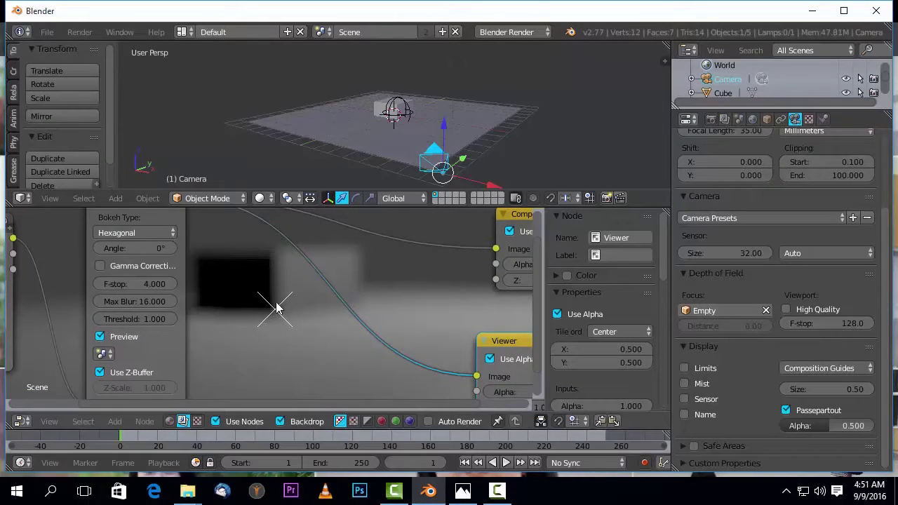
scroll(274, 316, "up", 3)
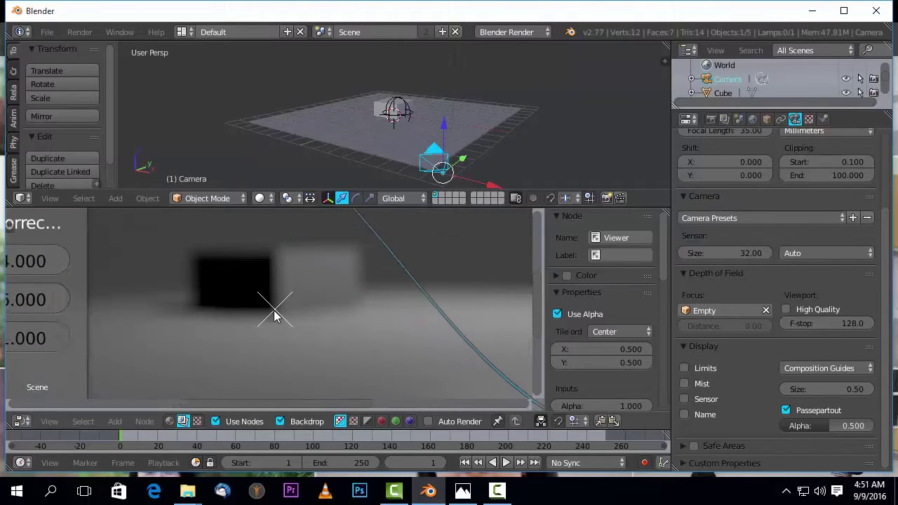
scroll(279, 318, "down", 1)
scroll(279, 317, "down", 5)
middle_click_drag(297, 312, 345, 328)
scroll(344, 328, "up", 5)
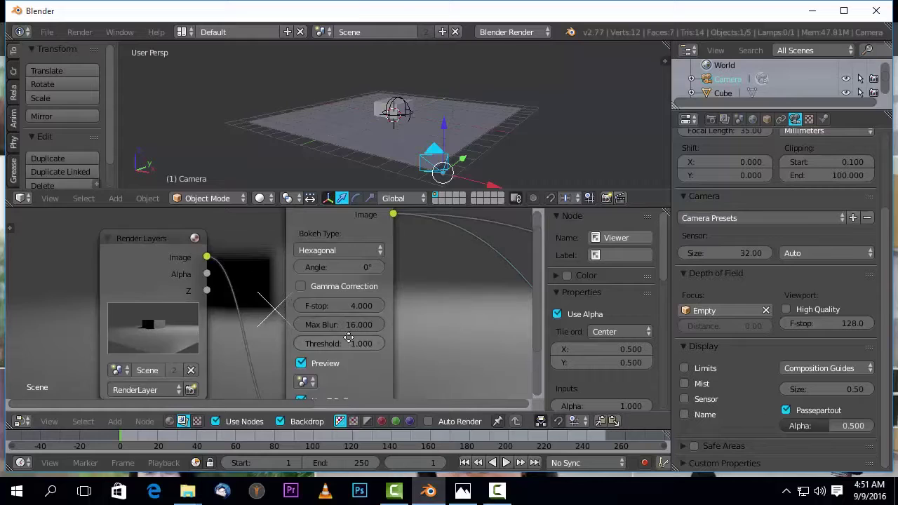
Link the Render Layers node's Z output to the Defocus node's Z input and inspect the focus in the backdrop.
scroll(312, 310, "down", 4)
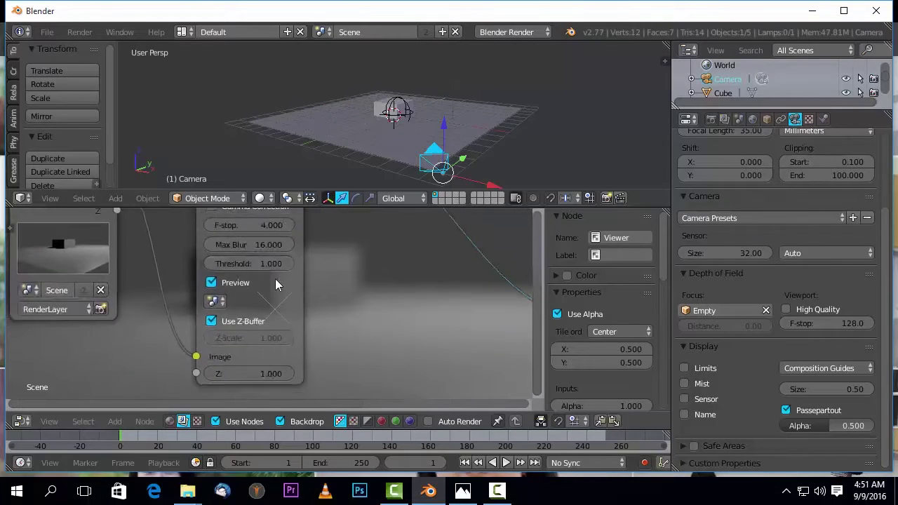
middle_click_drag(272, 298, 268, 314)
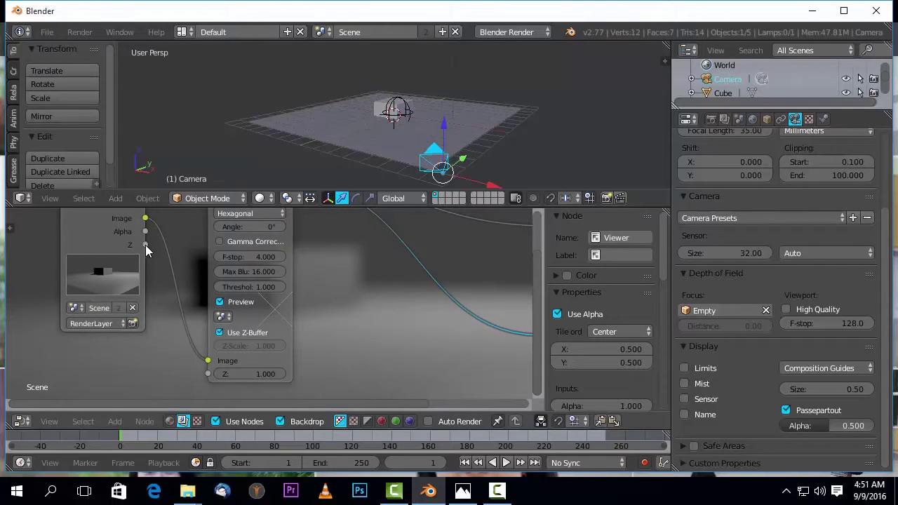
mouse_move(146, 247)
left_mouse_down()
mouse_move(176, 359)
mouse_move(199, 391)
mouse_move(206, 381)
mouse_move(144, 300)
mouse_move(146, 252)
left_mouse_up()
middle_click_drag(281, 299, 298, 271)
left_click_drag(129, 232, 193, 360)
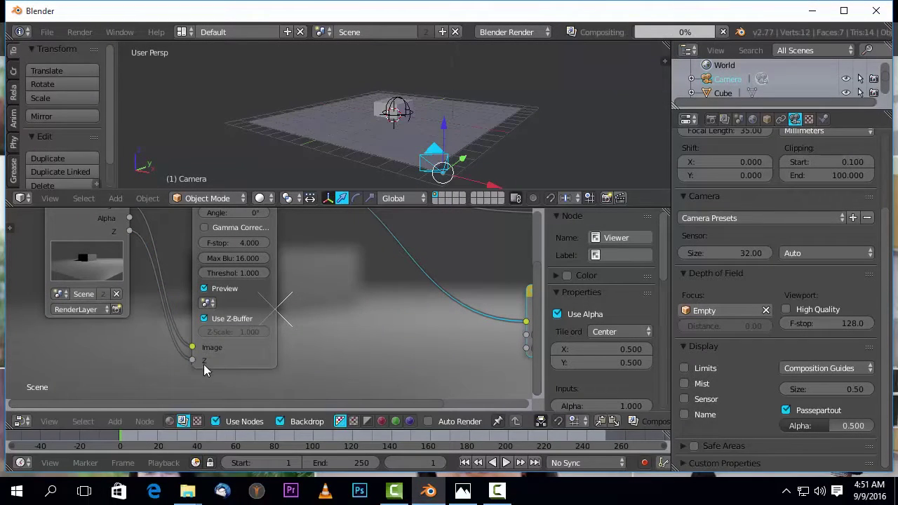
middle_click_drag(264, 357, 377, 210)
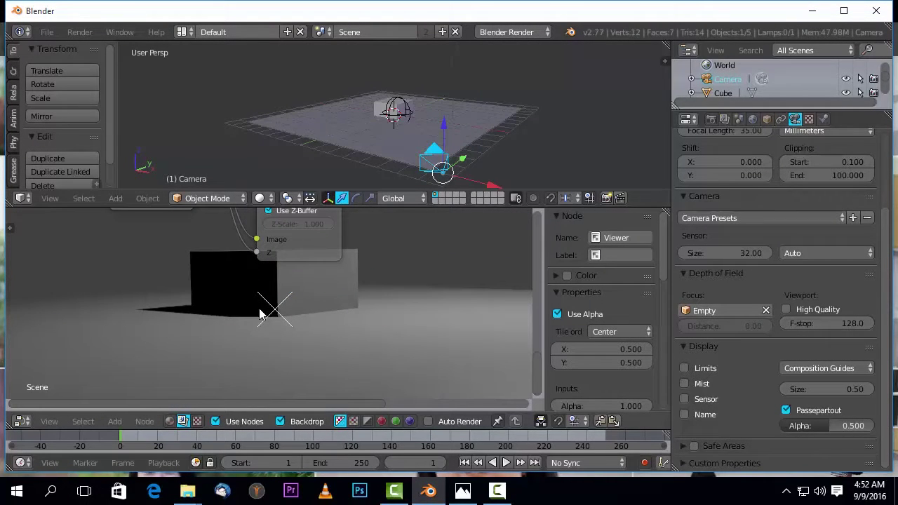
middle_click_drag(336, 314, 286, 142)
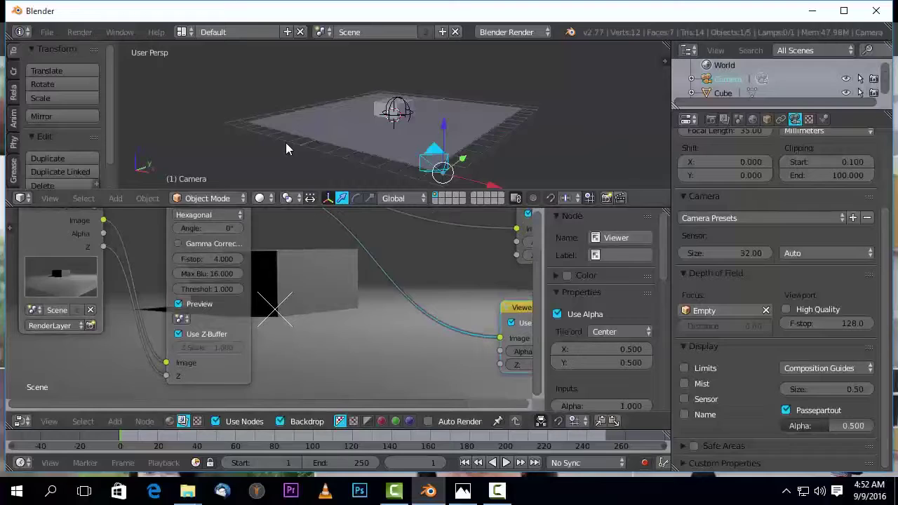
middle_click_drag(302, 281, 452, 301)
scroll(363, 321, "up", 5)
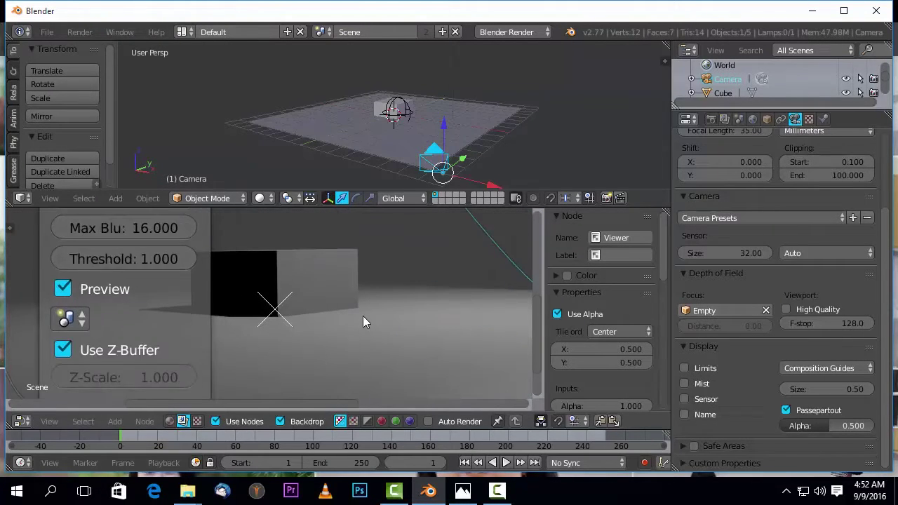
scroll(321, 298, "down", 5)
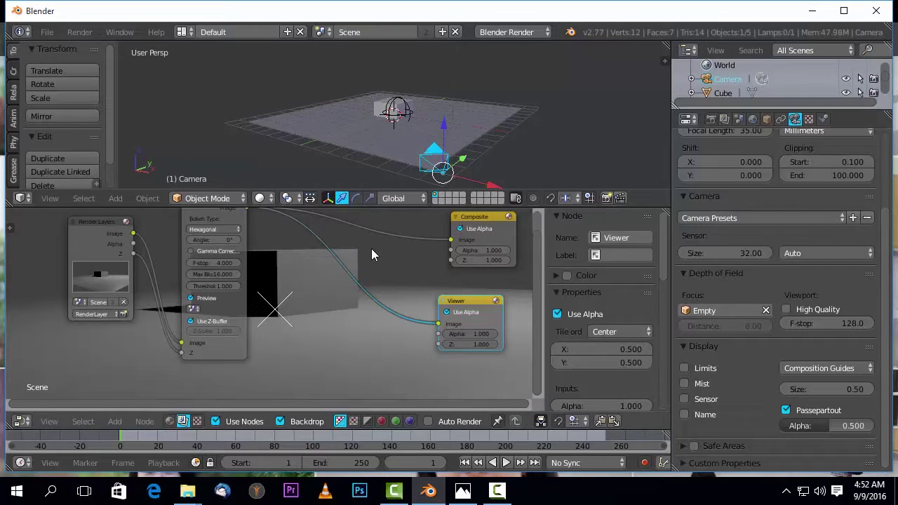
Turn off Paper Sky in the World settings and look through the remaining world options.
left_click(753, 119)
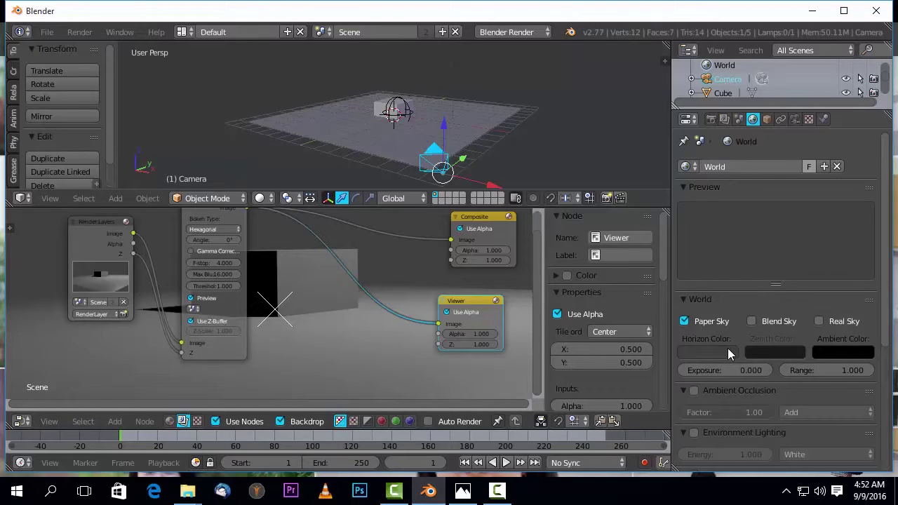
scroll(819, 329, "down", 3)
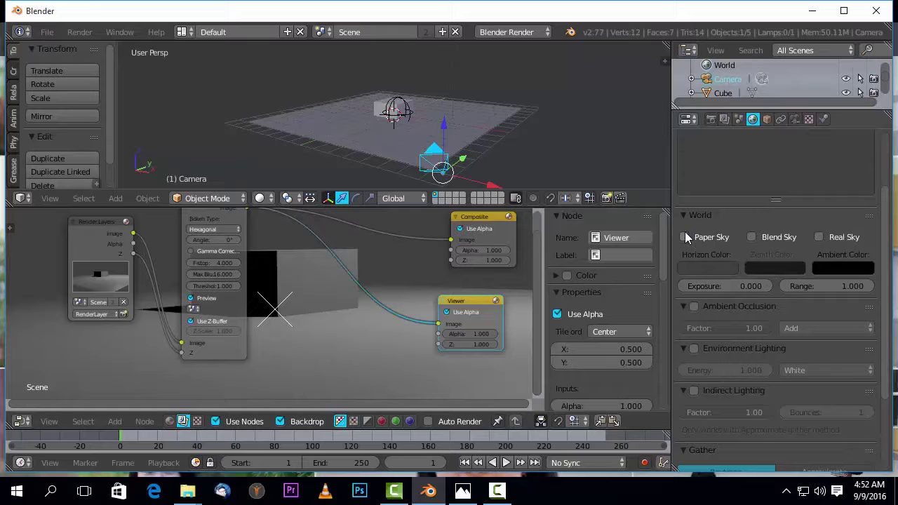
scroll(782, 327, "down", 4)
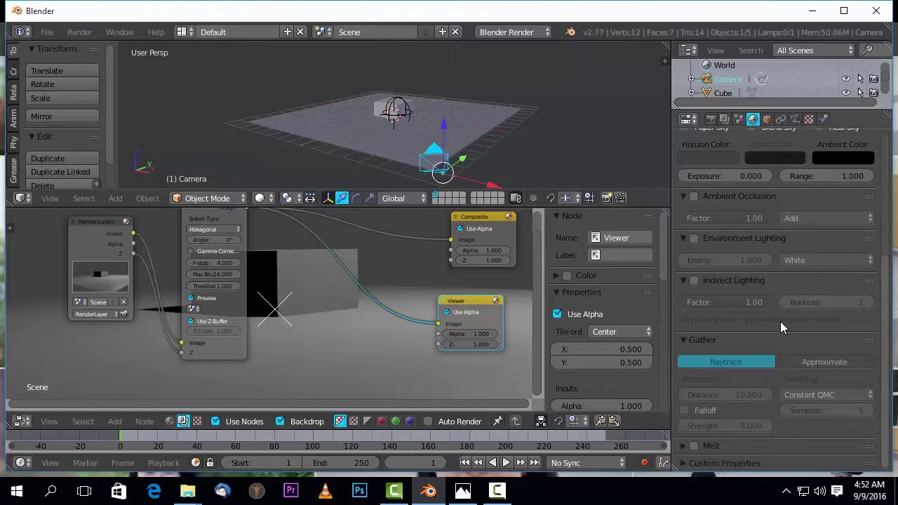
scroll(777, 366, "up", 7)
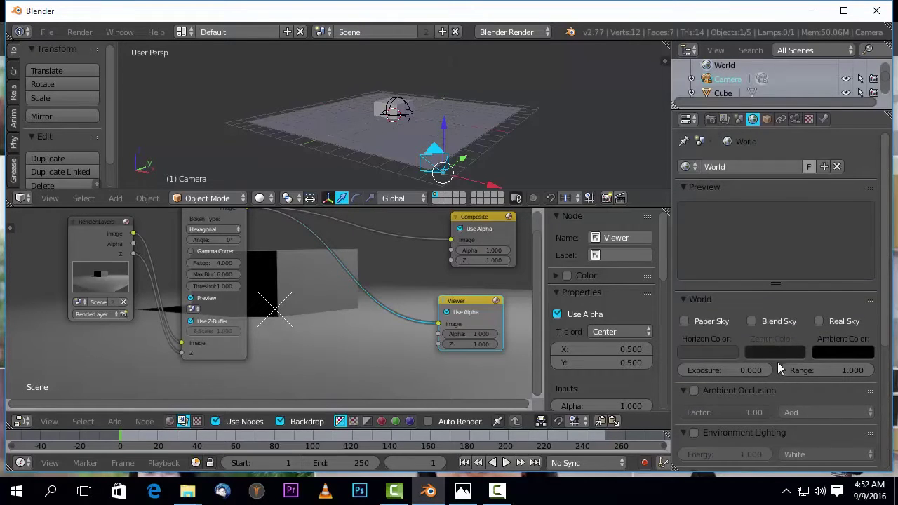
Add a new texture to the world and set its type to Clouds.
left_click(809, 120)
left_click(773, 275)
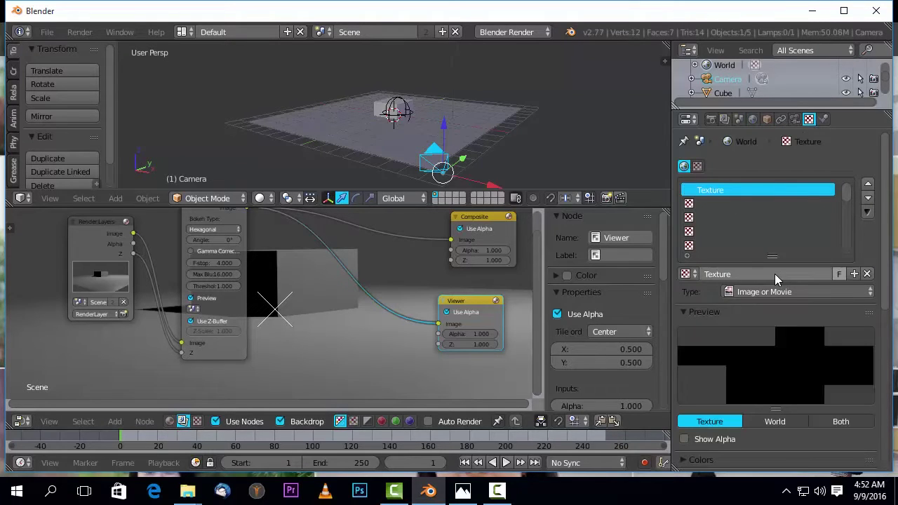
left_click(767, 292)
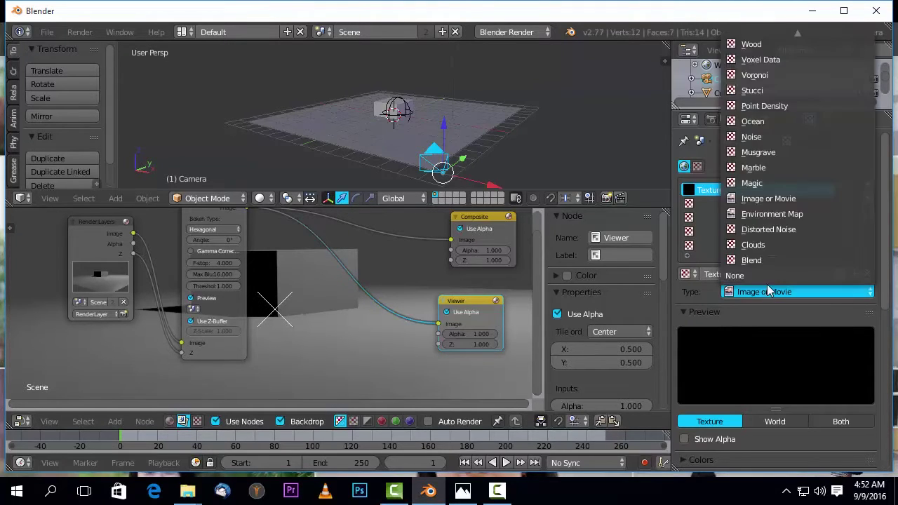
left_click(776, 245)
Change the cloud texture's influence colour from magenta to blue.
scroll(766, 372, "down", 6)
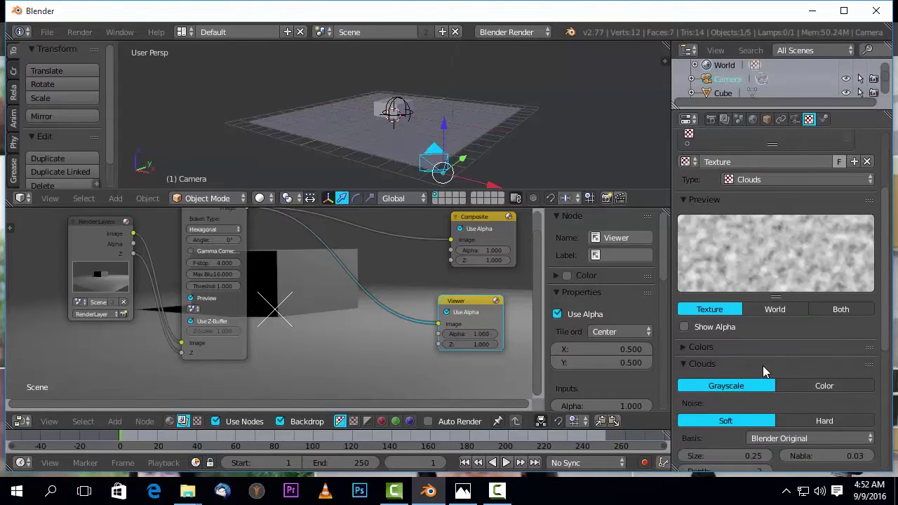
left_click(772, 235)
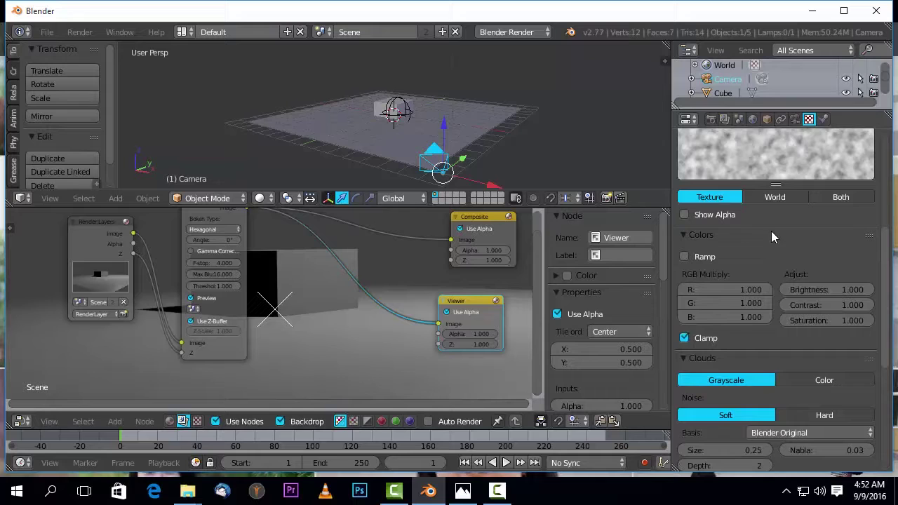
left_click(775, 238)
scroll(778, 237, "up", 5)
scroll(789, 291, "down", 5)
scroll(790, 292, "down", 5)
left_click(754, 443)
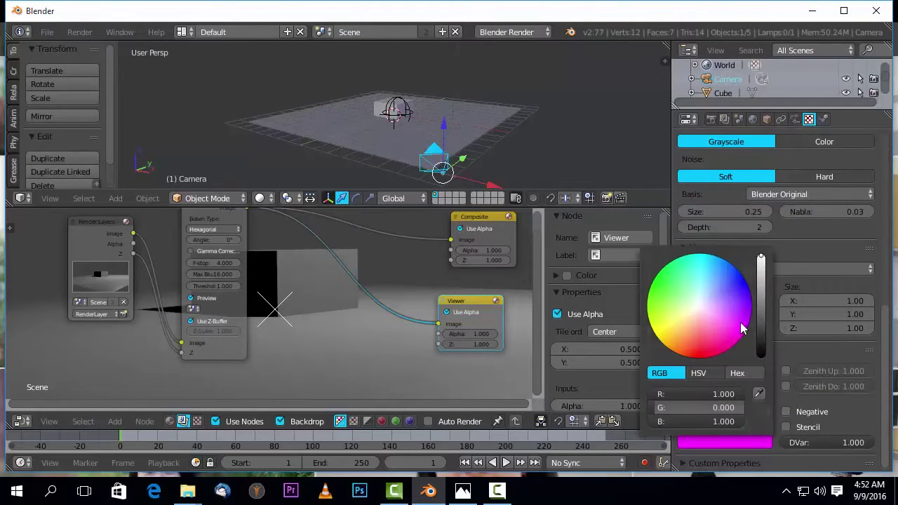
left_click_drag(722, 284, 754, 260)
scroll(807, 176, "up", 4)
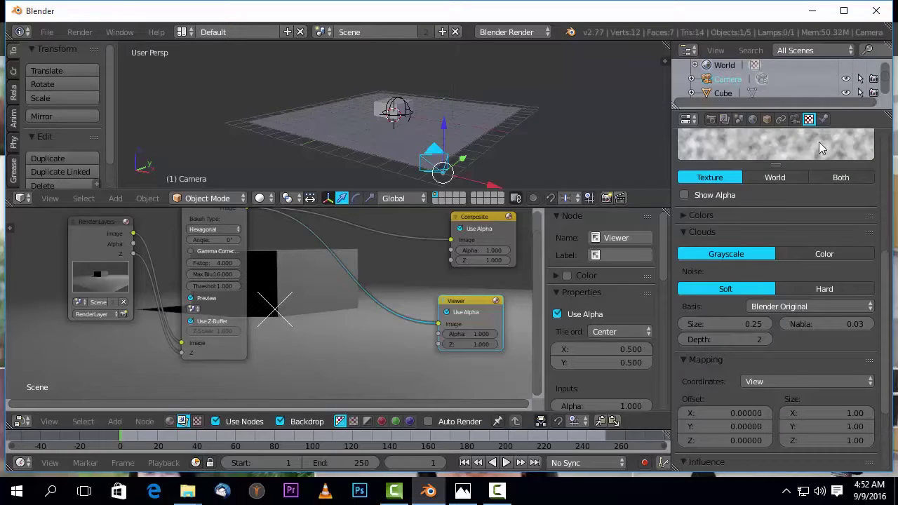
Enable Paper Sky, Blend Sky and Real Sky in the World settings.
left_click(753, 119)
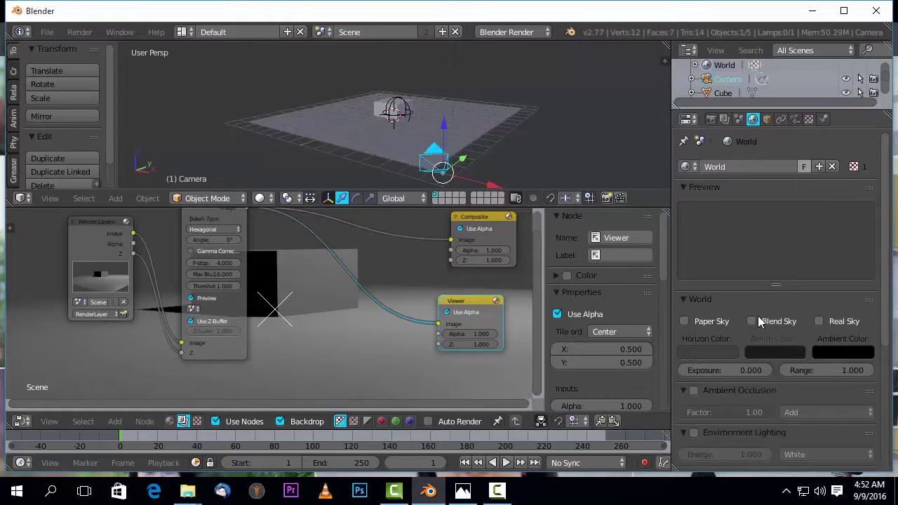
left_click(820, 321)
left_click(752, 322)
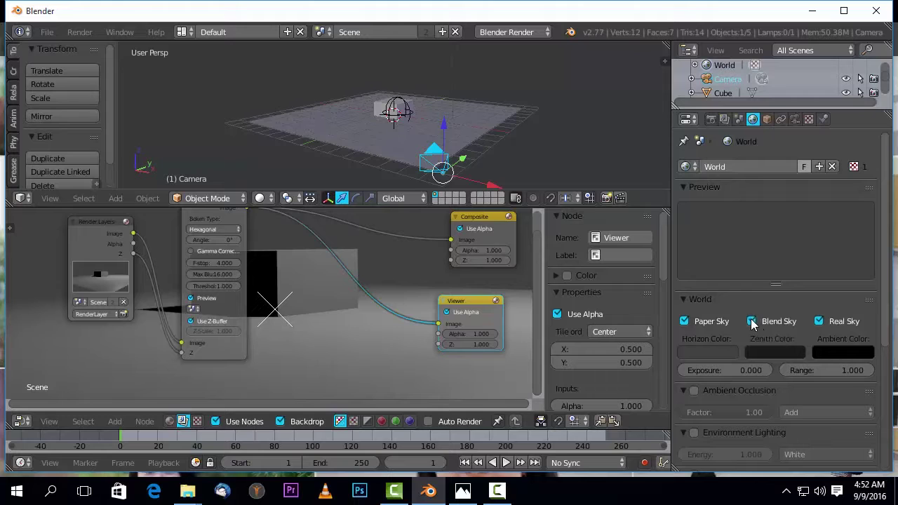
left_click(726, 353)
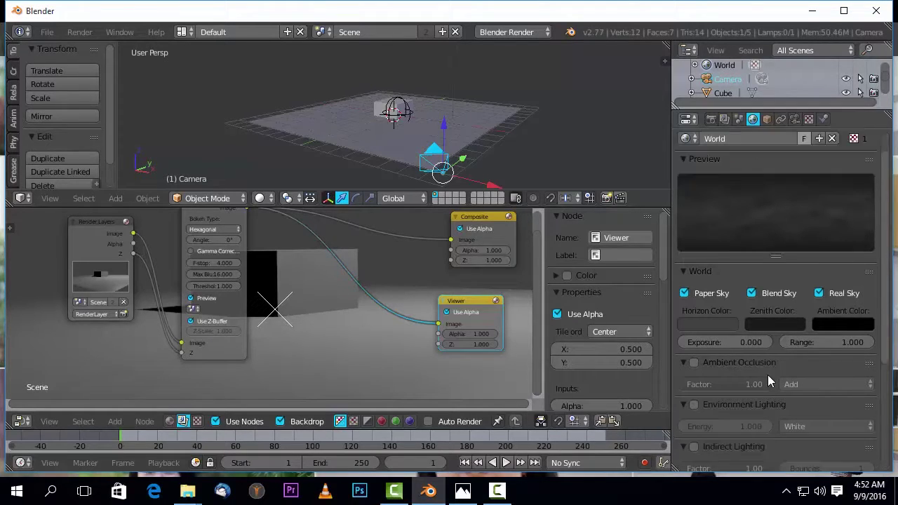
Enable the Horizon, Zenith Up and Zenith Down influences of the world's cloud texture.
left_click(809, 120)
scroll(768, 283, "down", 3)
scroll(779, 330, "up", 6)
scroll(781, 340, "down", 6)
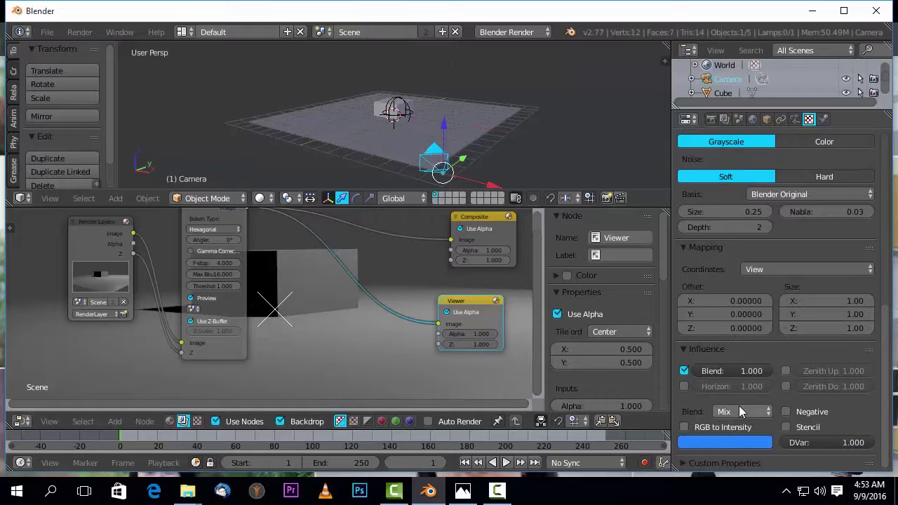
left_click(685, 387)
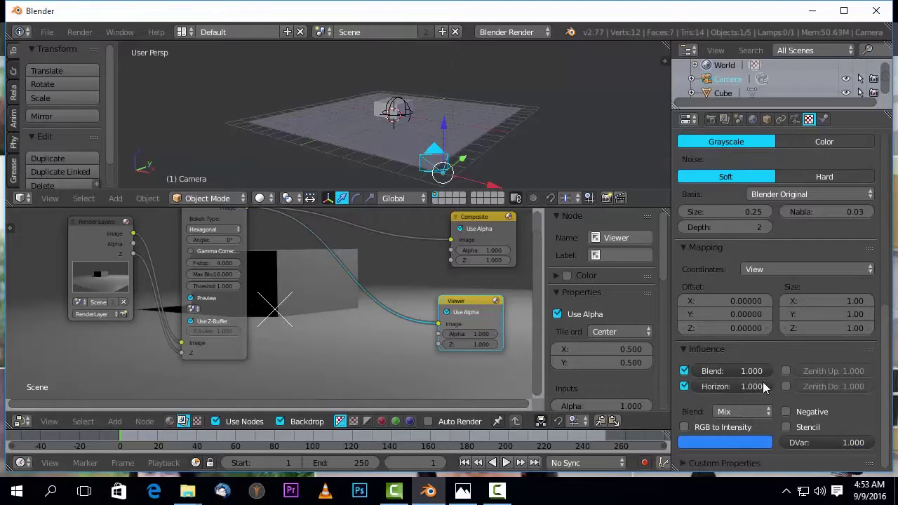
left_click_drag(786, 372, 786, 387)
scroll(786, 316, "up", 8)
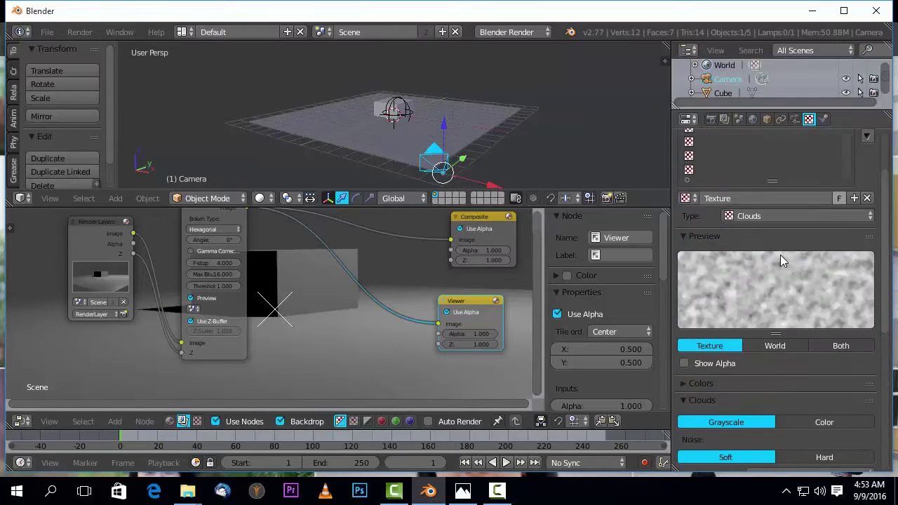
Set the world's Horizon Color to white.
left_click(753, 120)
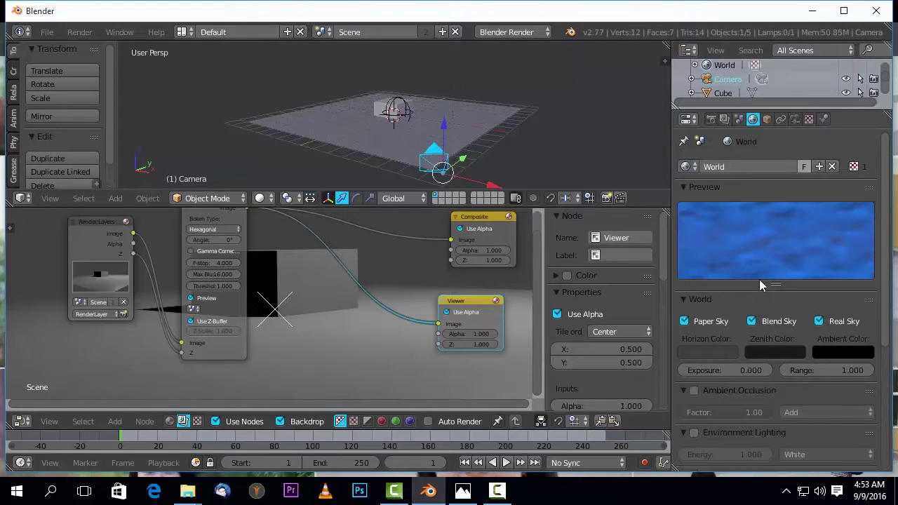
left_click(716, 354)
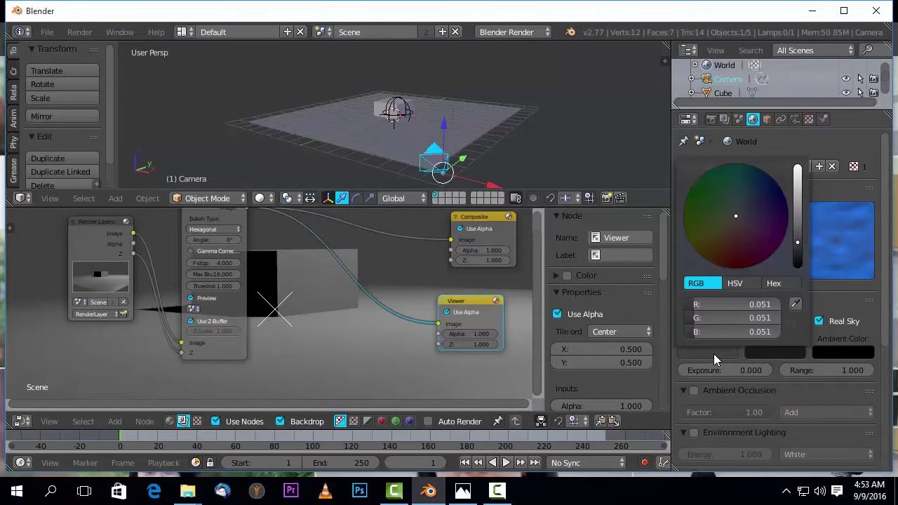
left_click_drag(802, 218, 798, 166)
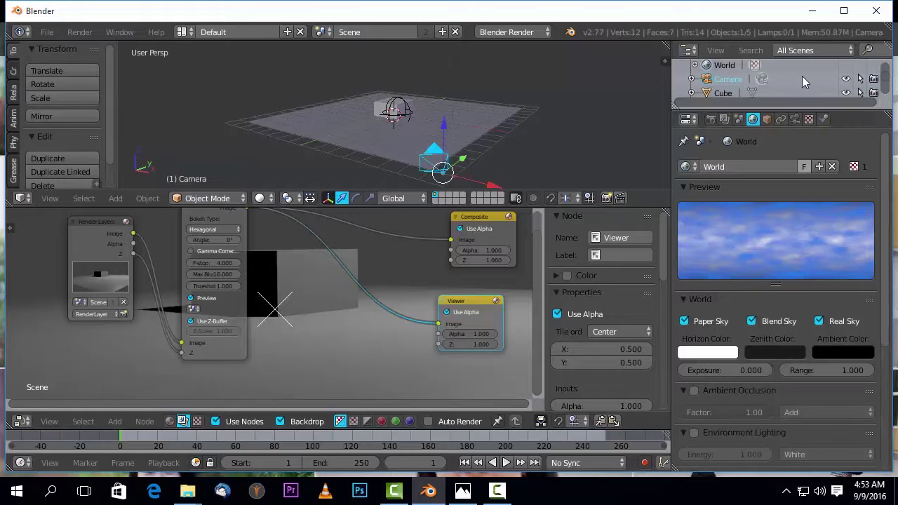
Turn off the Horizon influence of the world's cloud texture.
left_click(809, 120)
scroll(797, 323, "down", 10)
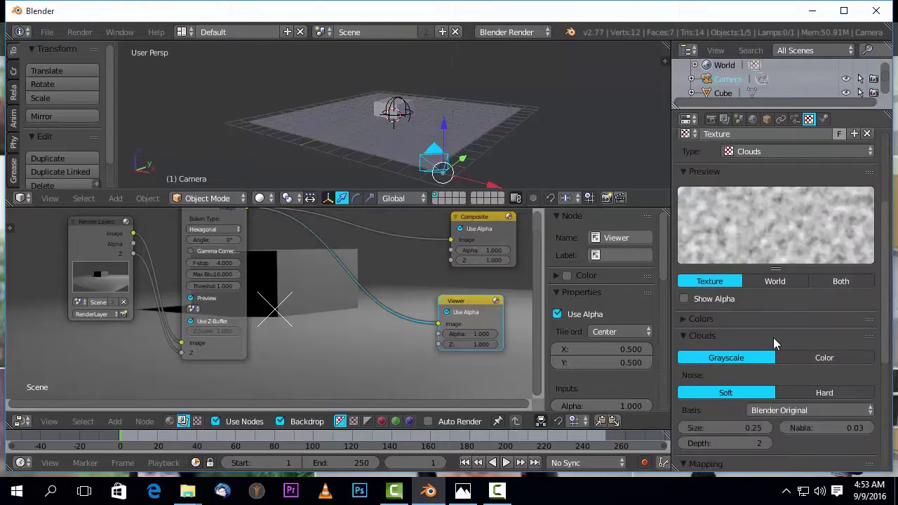
scroll(796, 323, "down", 1)
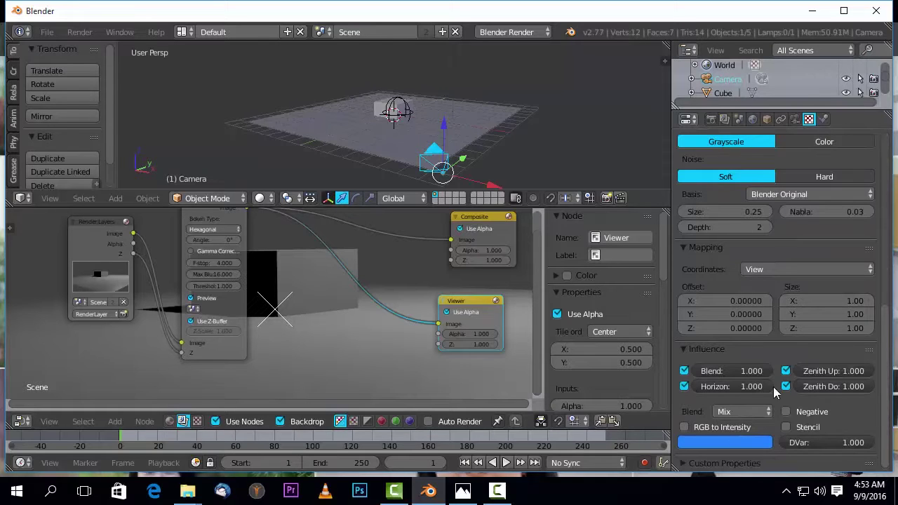
left_click(684, 387)
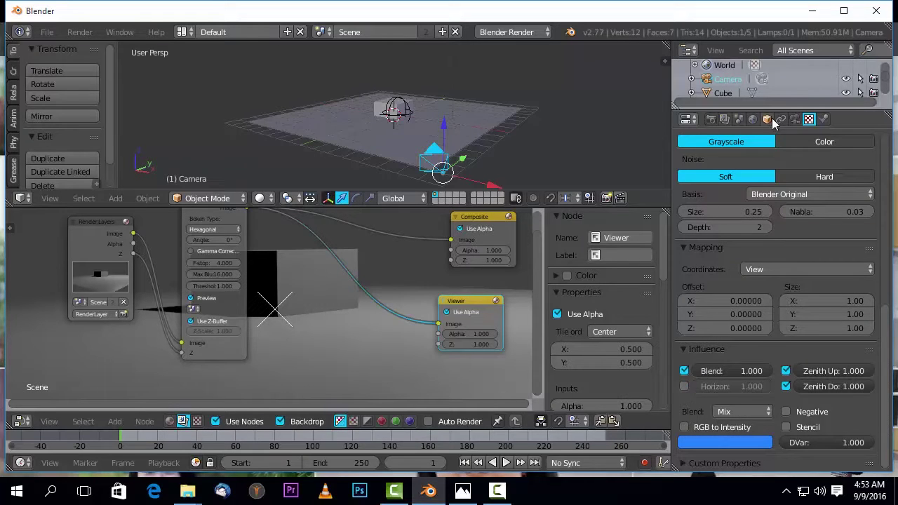
Compare the sky options in the world preview and leave only Blend Sky and Real Sky enabled.
left_click(753, 120)
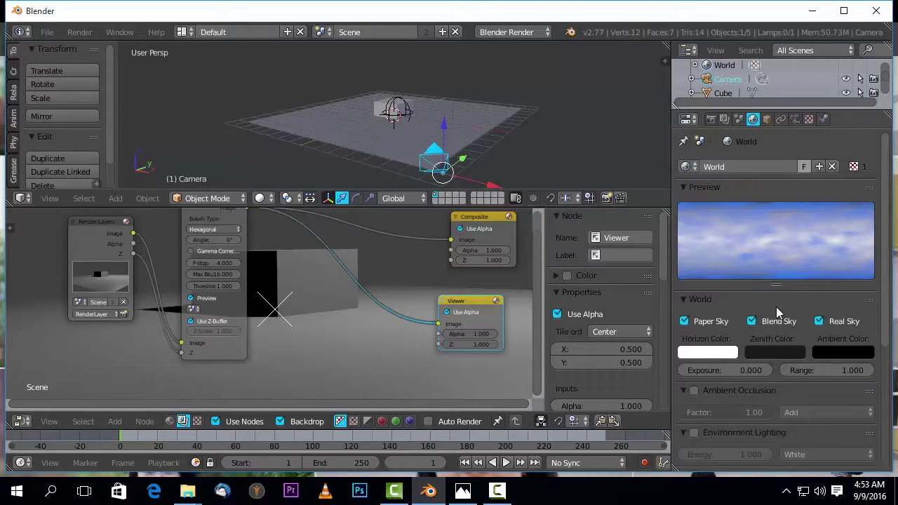
left_click(752, 323)
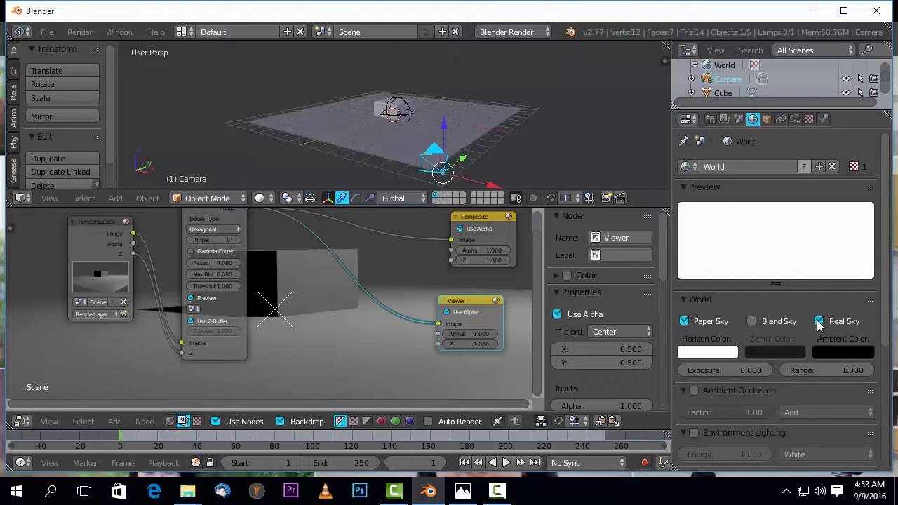
left_click(751, 322)
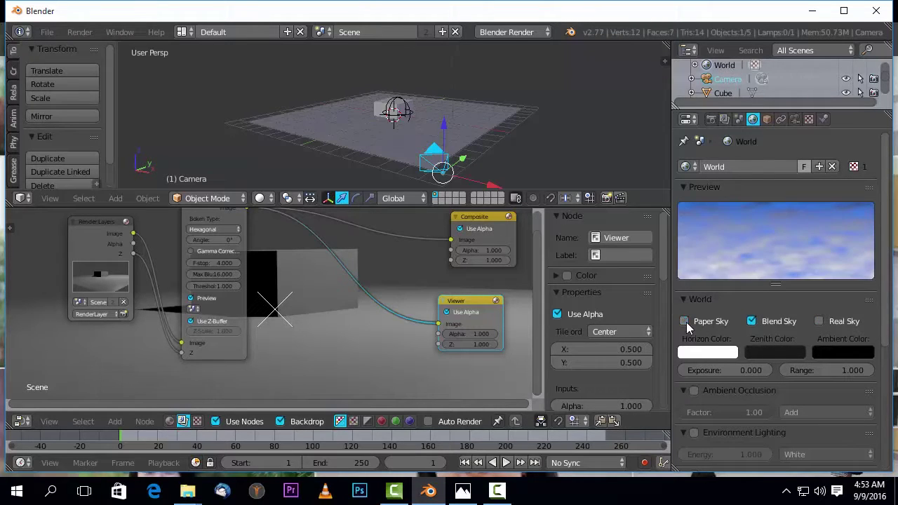
left_click(821, 325)
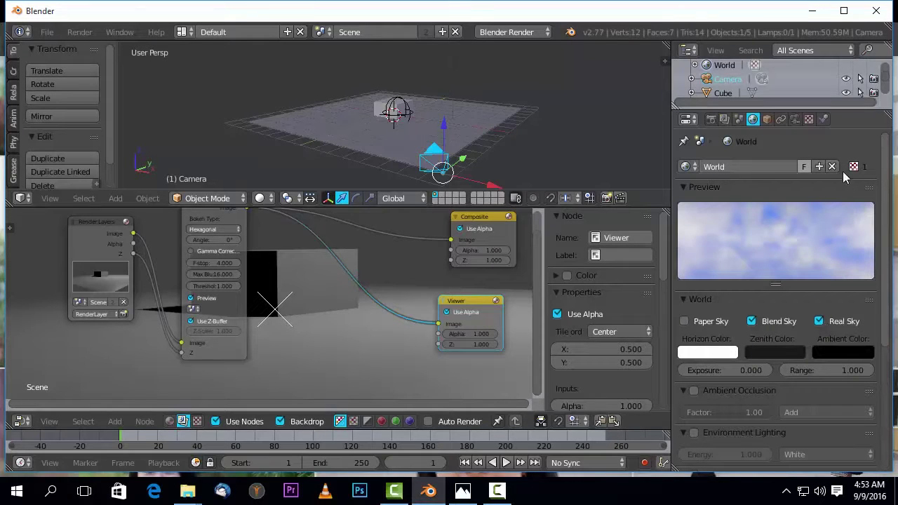
Change the cloud texture's influence colour to cyan and return to the World settings.
left_click(809, 119)
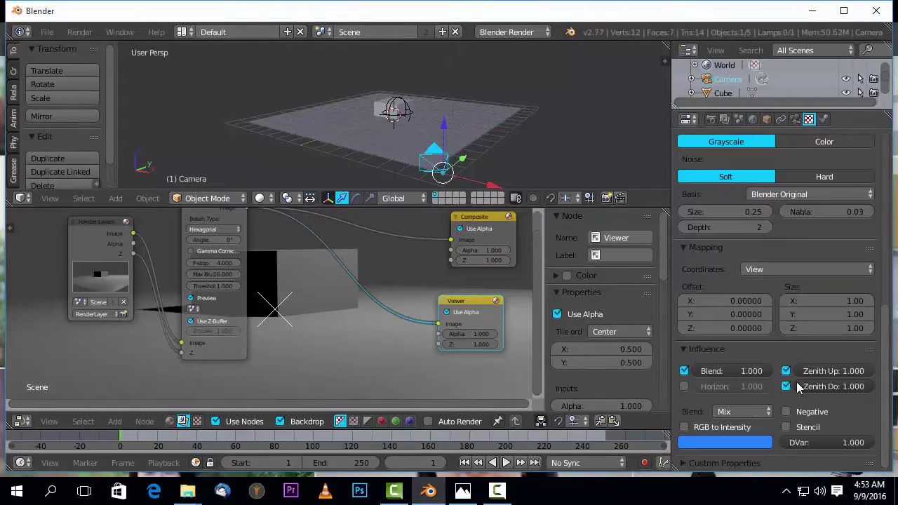
left_click(754, 441)
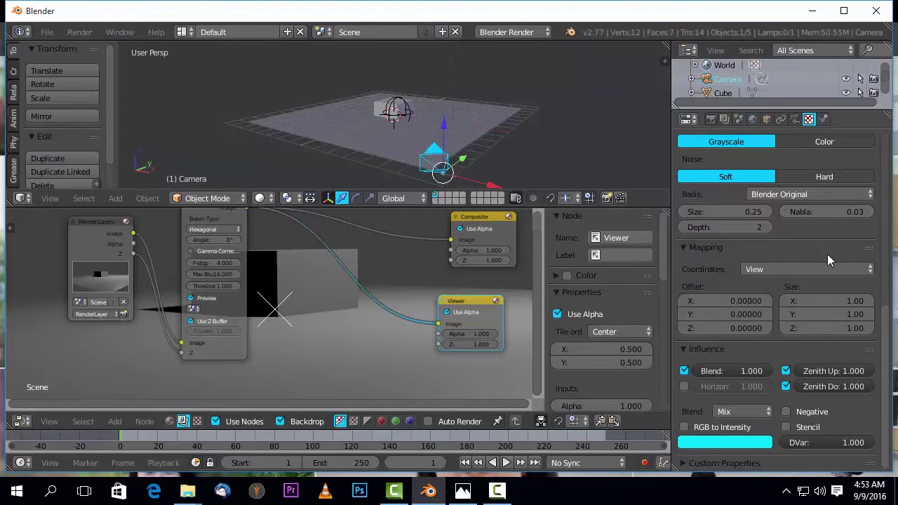
scroll(828, 257, "up", 6)
left_click(753, 120)
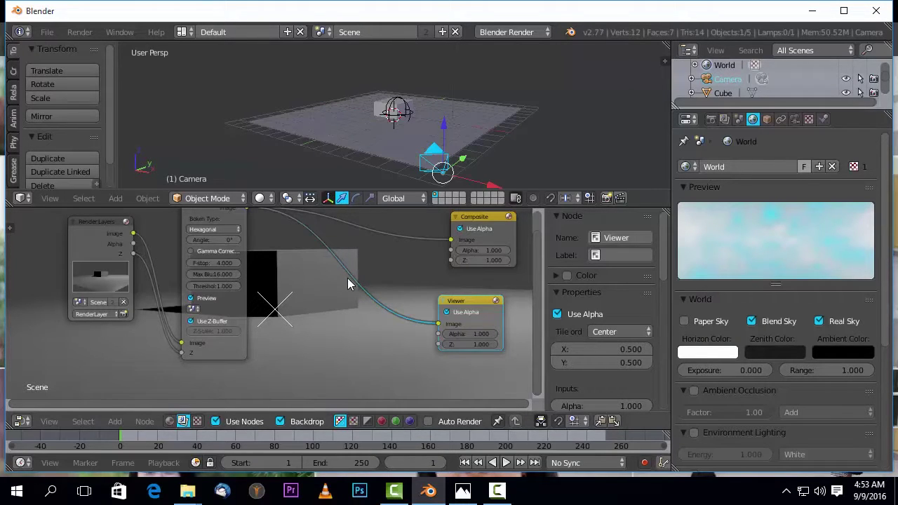
Render the scene, inspect the cube and cloudy sky in the result, and return to the compositing nodes.
key("F12")
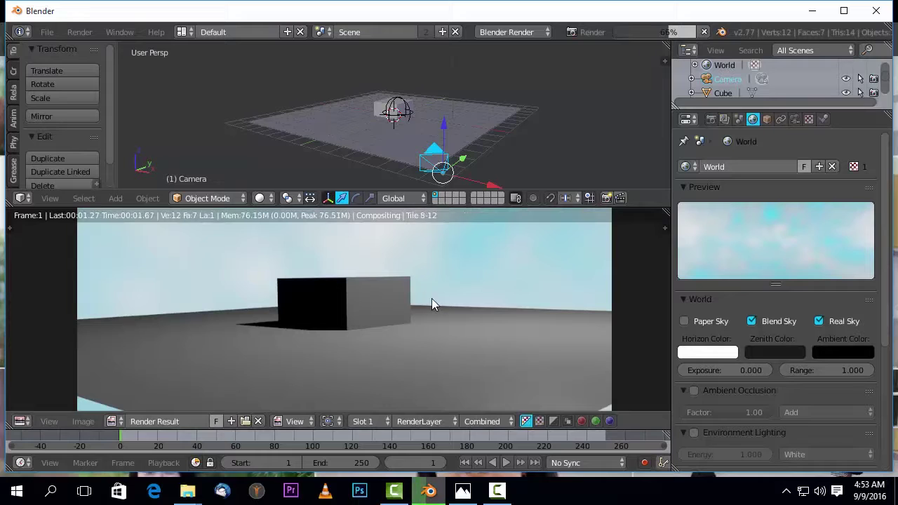
scroll(462, 308, "down", 1)
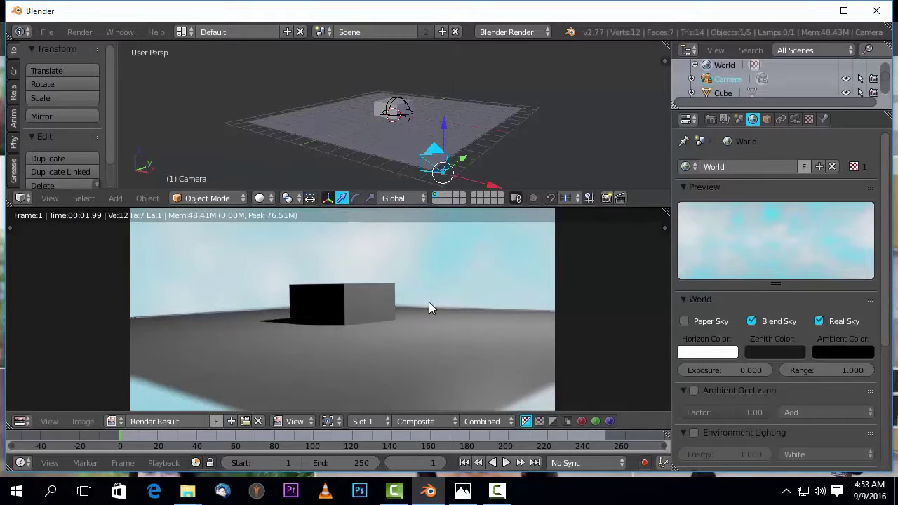
scroll(414, 295, "up", 1)
scroll(415, 297, "down", 2)
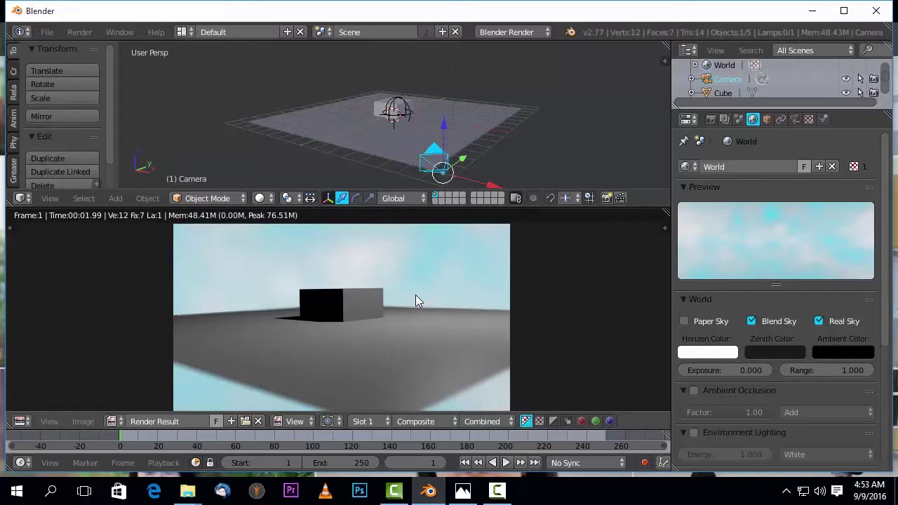
key("Escape")
Raise the Defocus node's Max Blur to 70.7 and bring the whole node setup back into view.
scroll(413, 337, "down", 4)
middle_click_drag(377, 324, 374, 300)
scroll(374, 300, "up", 5)
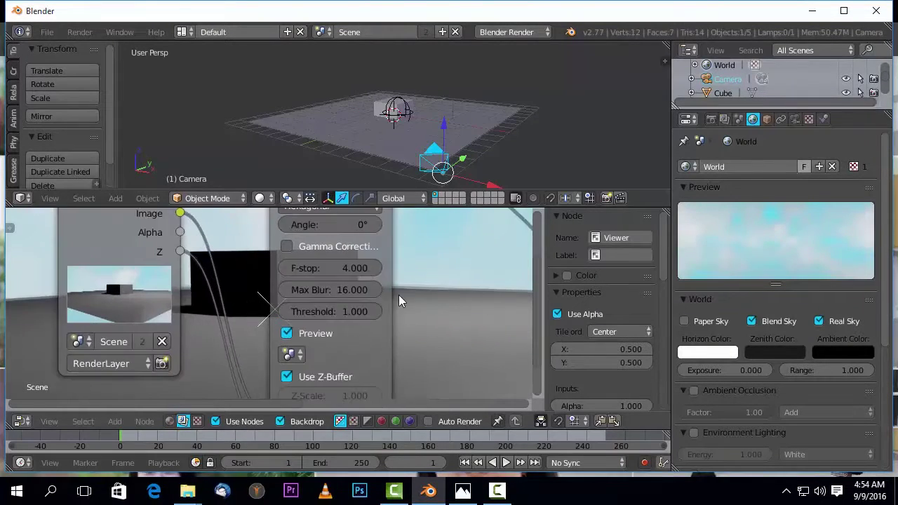
scroll(398, 295, "up", 4)
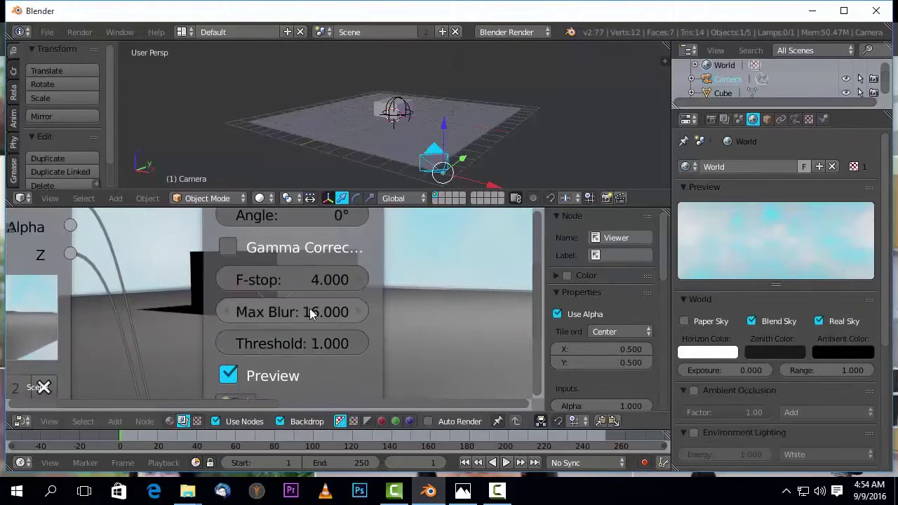
left_click_drag(292, 311, 466, 311)
left_click_drag(305, 313, 339, 313)
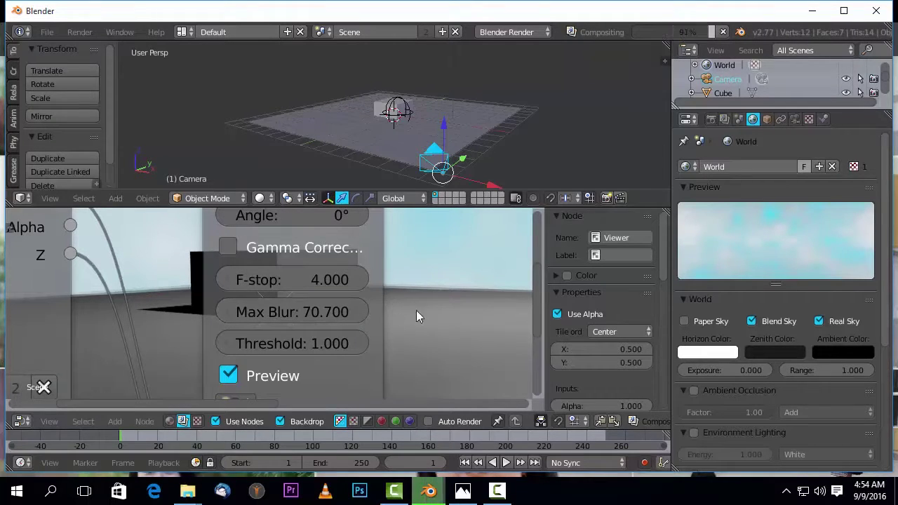
scroll(396, 287, "down", 2)
scroll(392, 307, "down", 4)
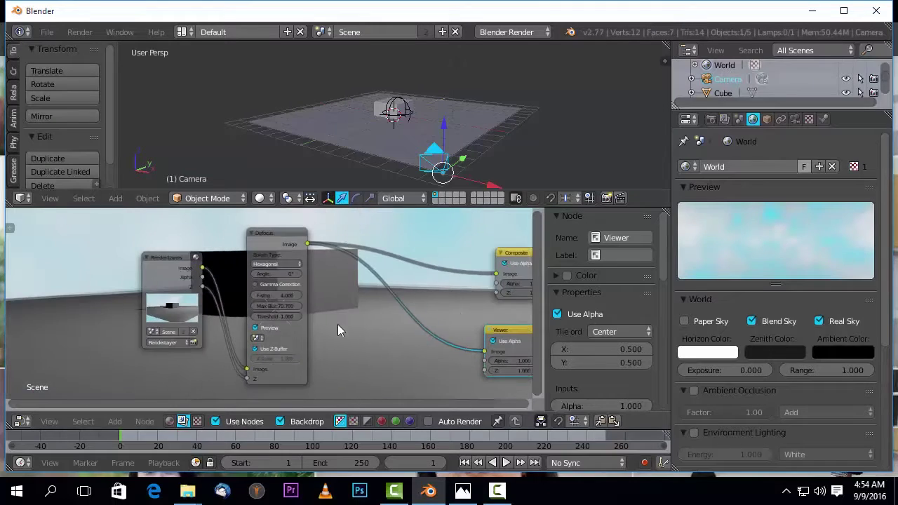
middle_click_drag(338, 324, 278, 320)
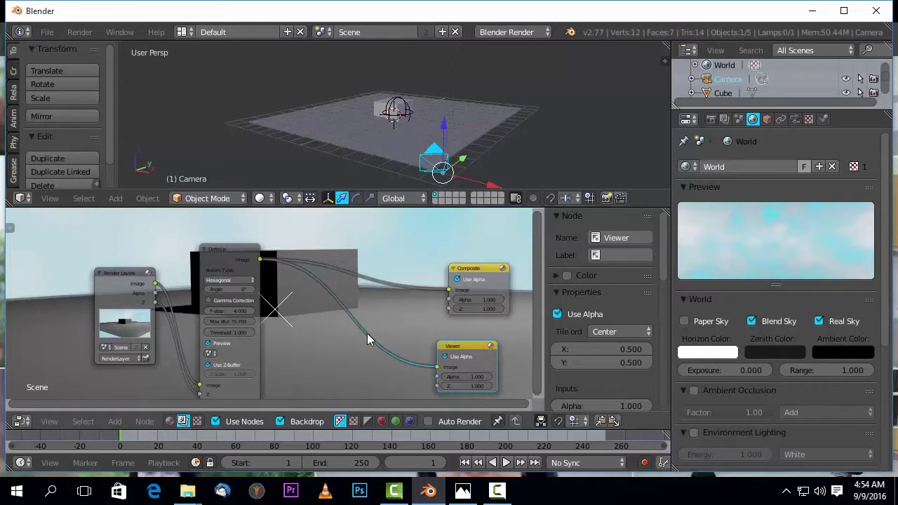
Select the Composite node and switch the render engine to Cycles Render.
left_click(483, 266)
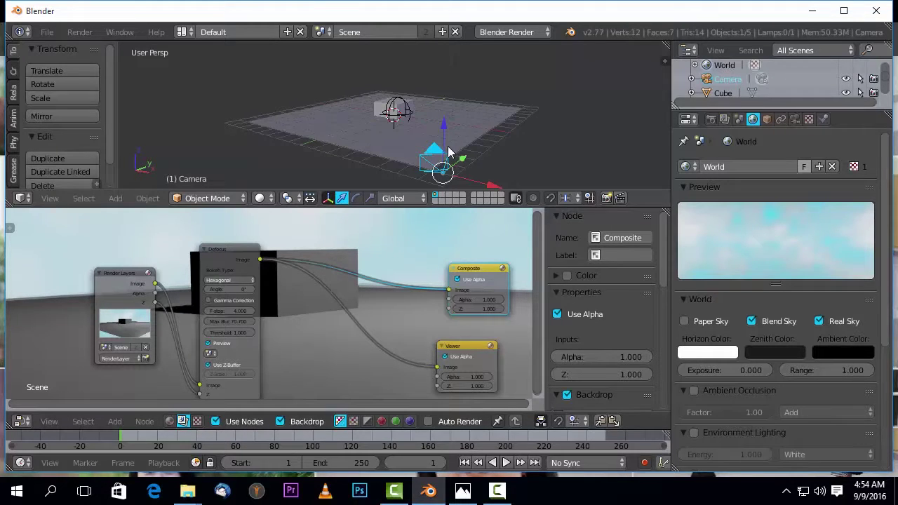
left_click(520, 32)
left_click(523, 79)
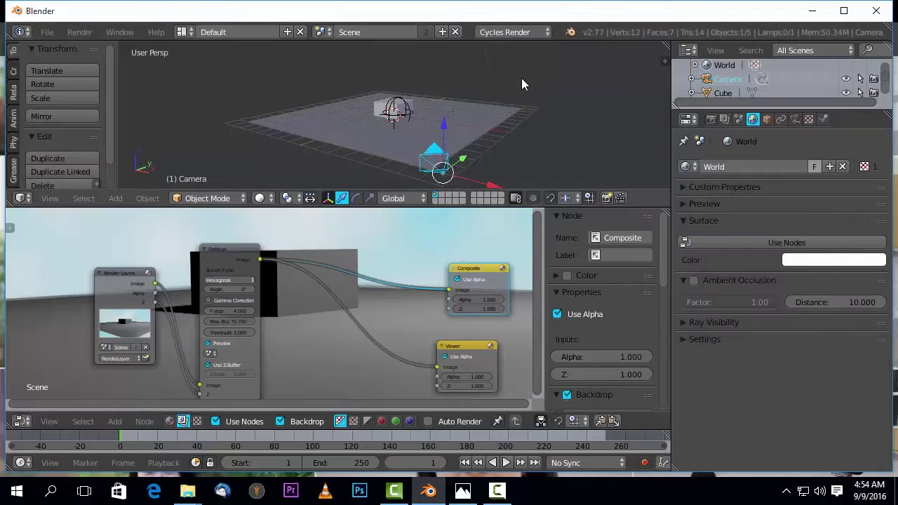
Give the 3D view more height, turn off the compositing nodes and switch the node editor to shader nodes.
left_click_drag(441, 211, 441, 355)
left_click(216, 421)
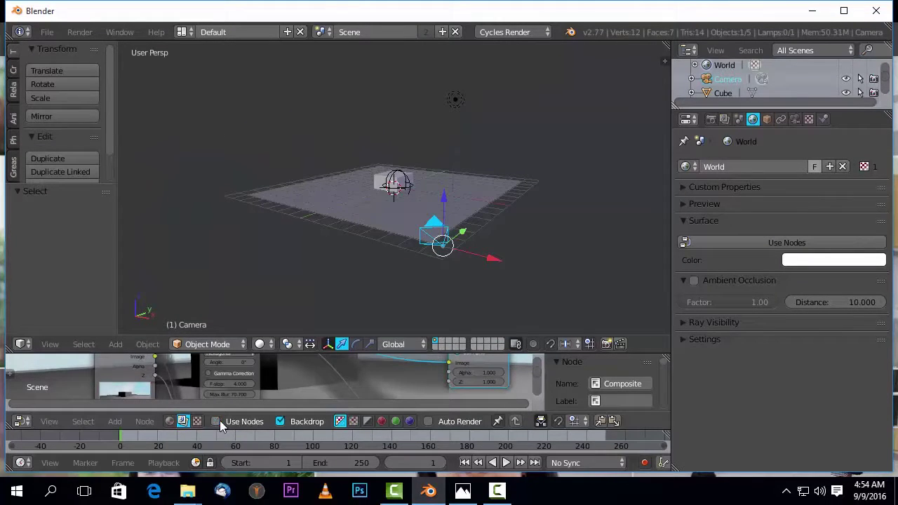
left_click(169, 421)
Select the camera and set its depth of field aperture type to F-stop with a number of 2.
scroll(358, 210, "up", 4)
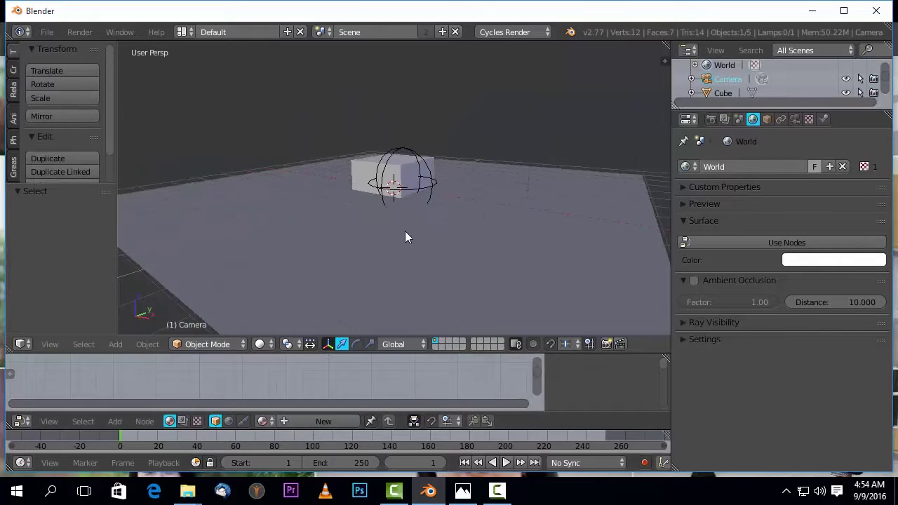
scroll(403, 231, "down", 3)
scroll(372, 242, "up", 2)
scroll(325, 269, "down", 3)
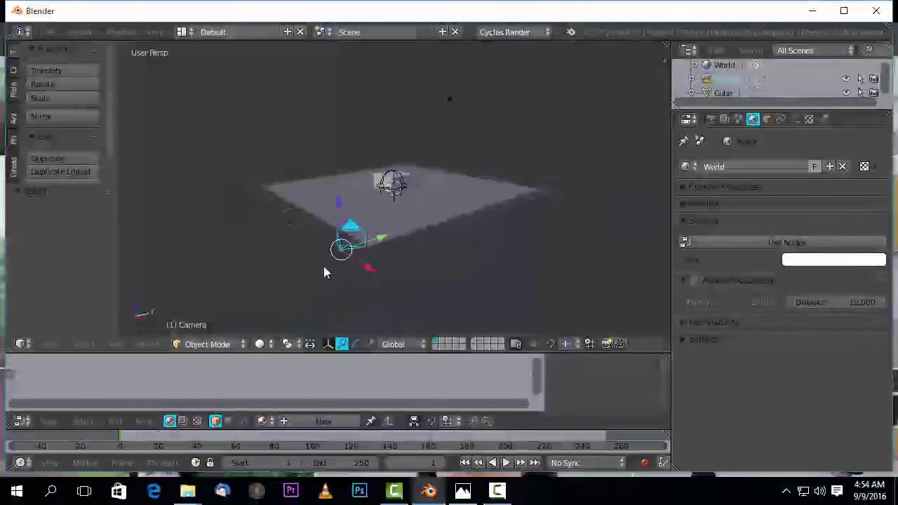
right_click(353, 233)
right_click(351, 230)
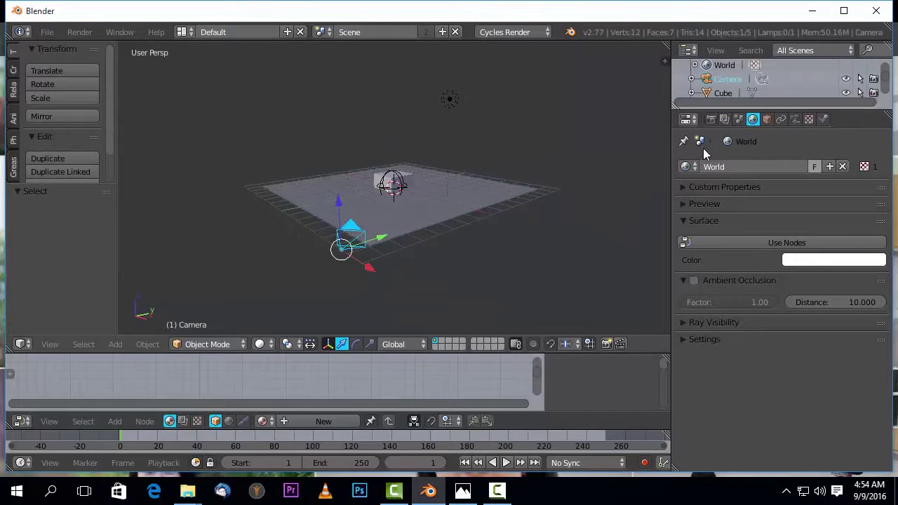
left_click(795, 119)
scroll(768, 267, "down", 3)
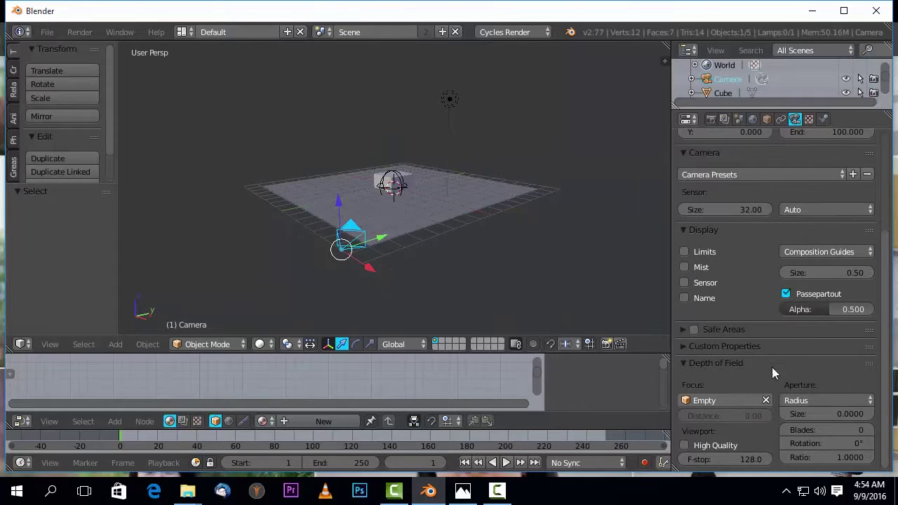
left_click(832, 400)
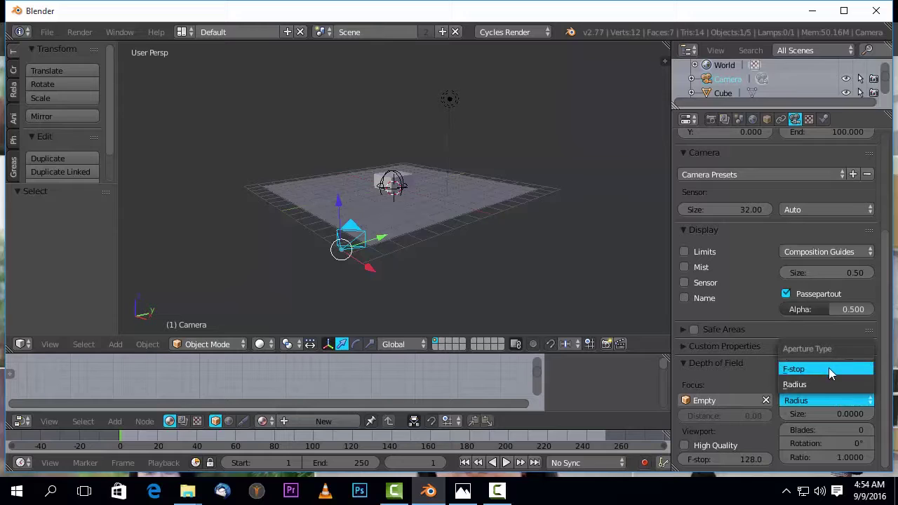
left_click(829, 368)
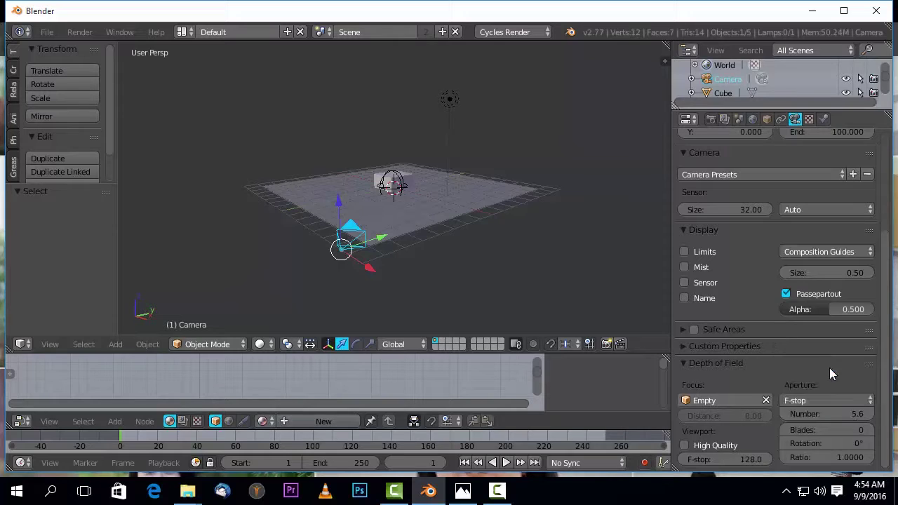
left_click(846, 415)
type("2")
key("Return")
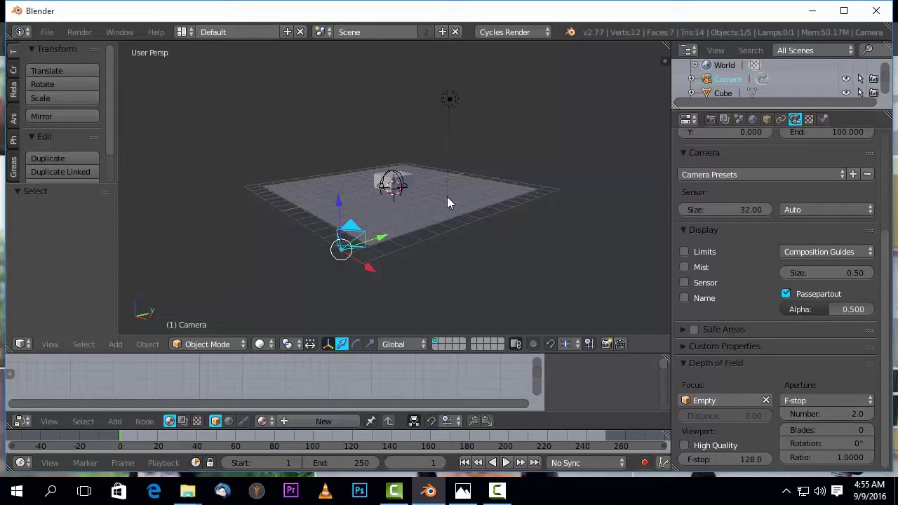
Look through the camera and switch the 3D view to rendered shading.
key("KP_0")
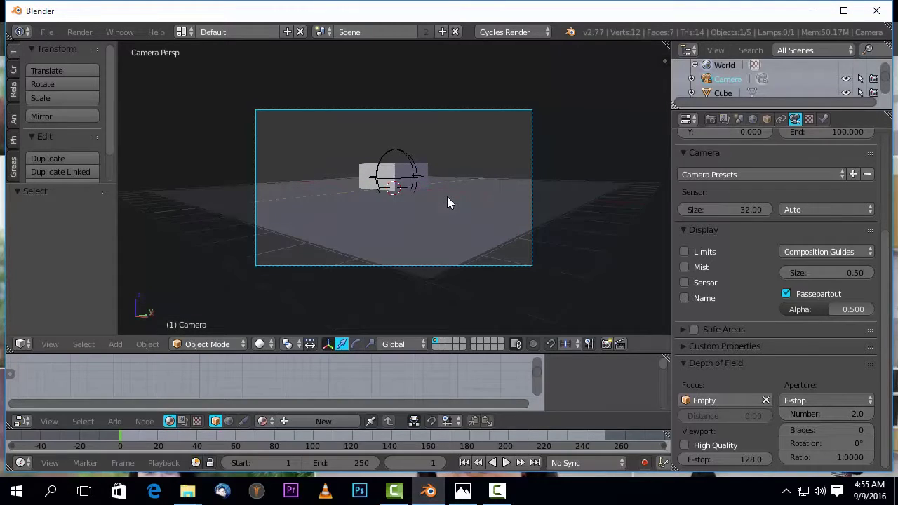
key("shift+z")
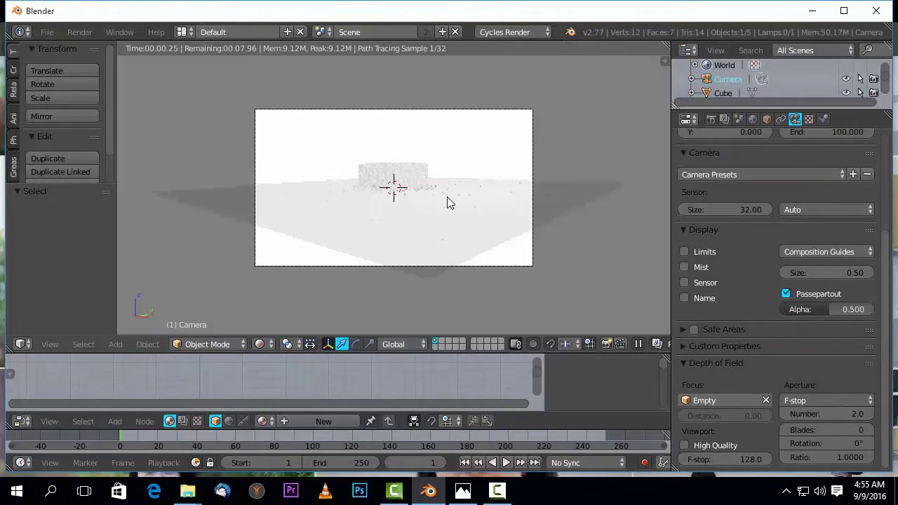
scroll(447, 196, "up", 2)
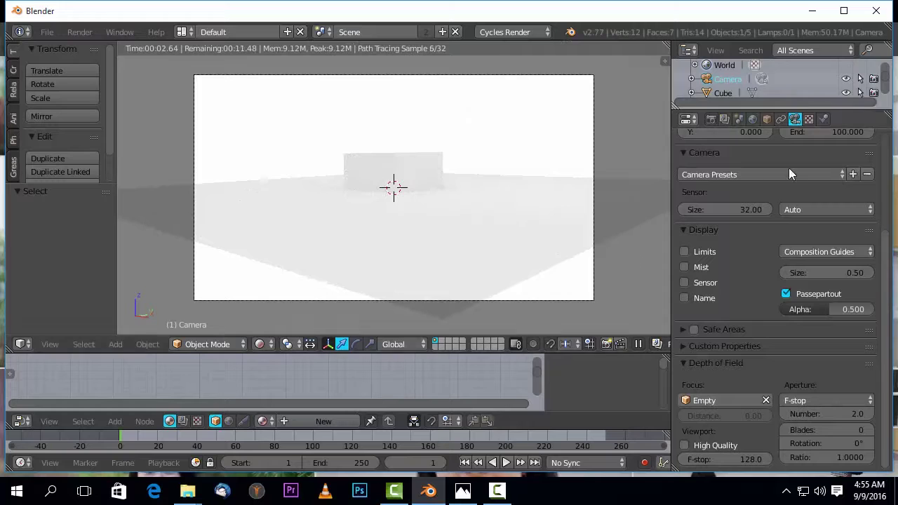
Enable nodes for the World surface, keep the Background shader and assign a Sky Texture as its colour.
left_click(753, 119)
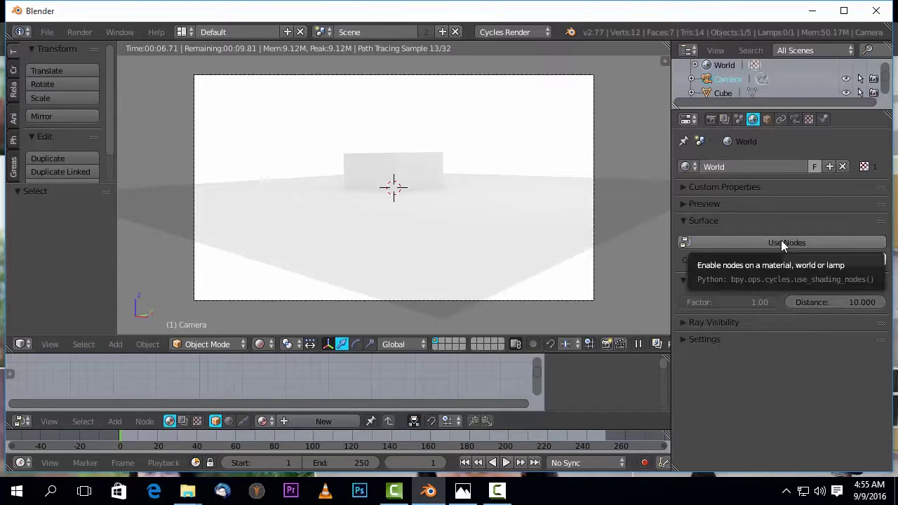
left_click(785, 242)
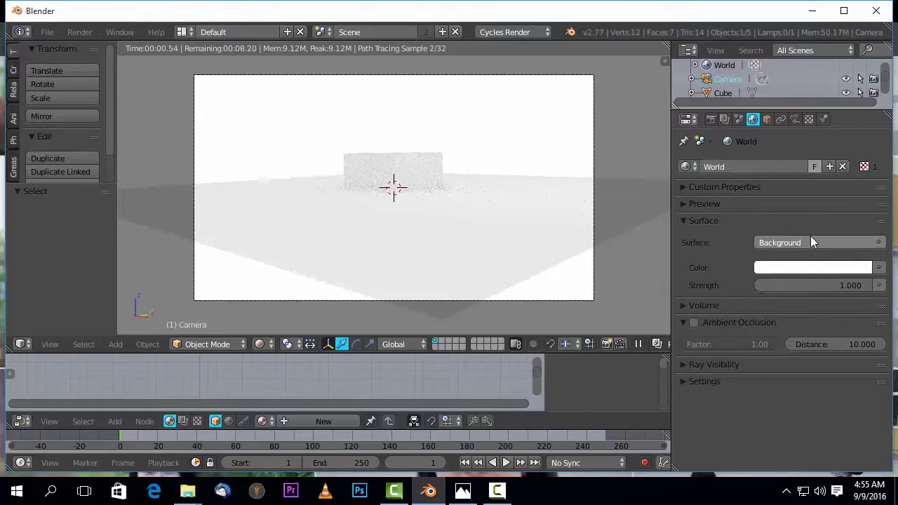
left_click(811, 242)
scroll(730, 425, "down", 5)
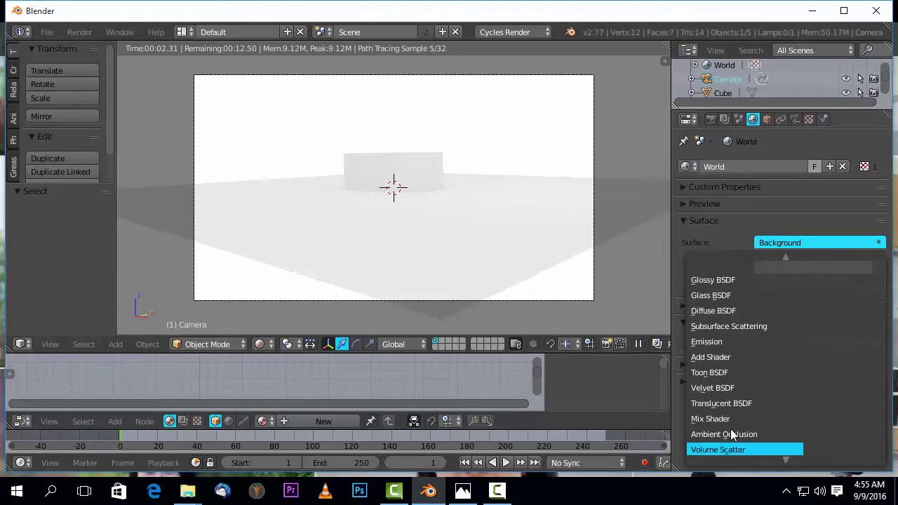
scroll(732, 421, "up", 3)
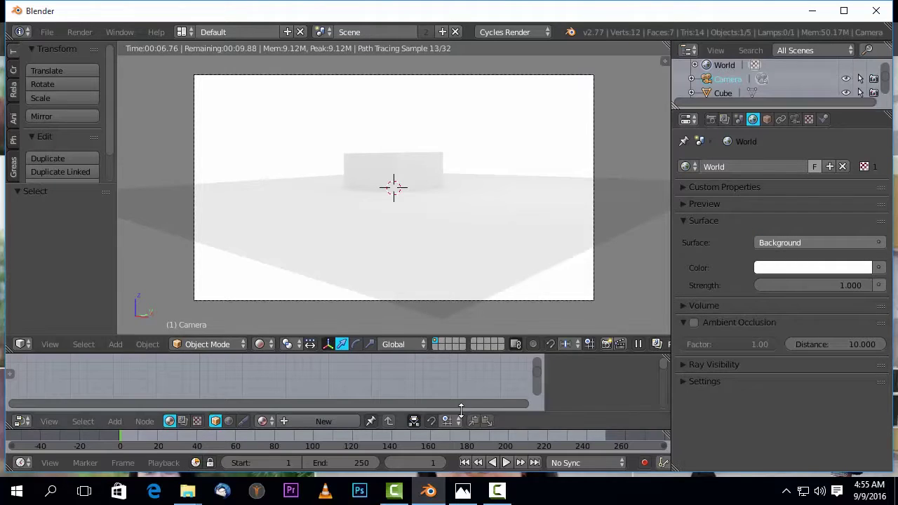
left_click(878, 268)
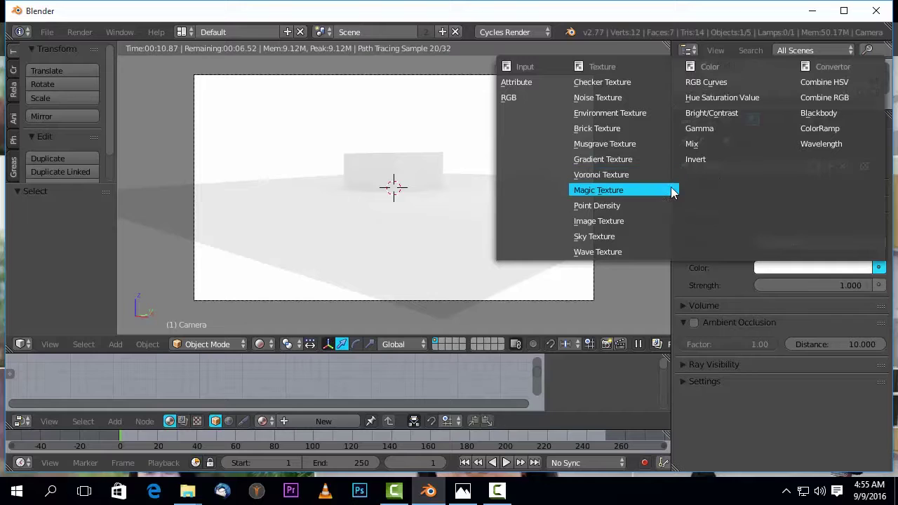
left_click(604, 237)
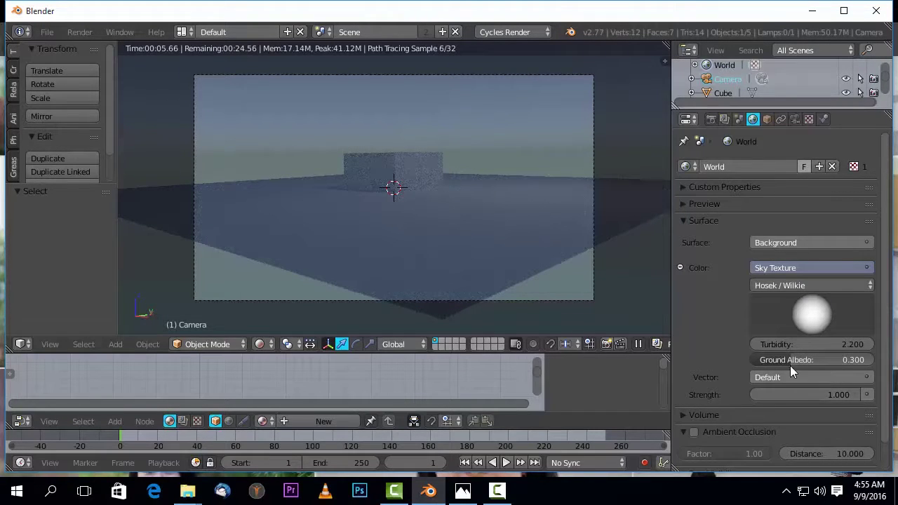
Rotate the Hosek / Wilkie sky's sun direction far to one side to give a dim orange sunset sky.
left_click_drag(812, 316, 876, 317)
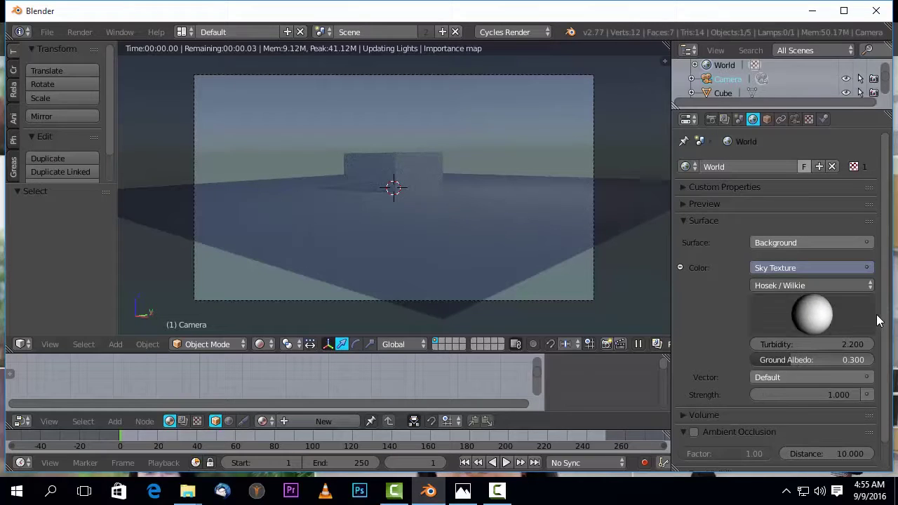
left_click_drag(843, 326, 744, 373)
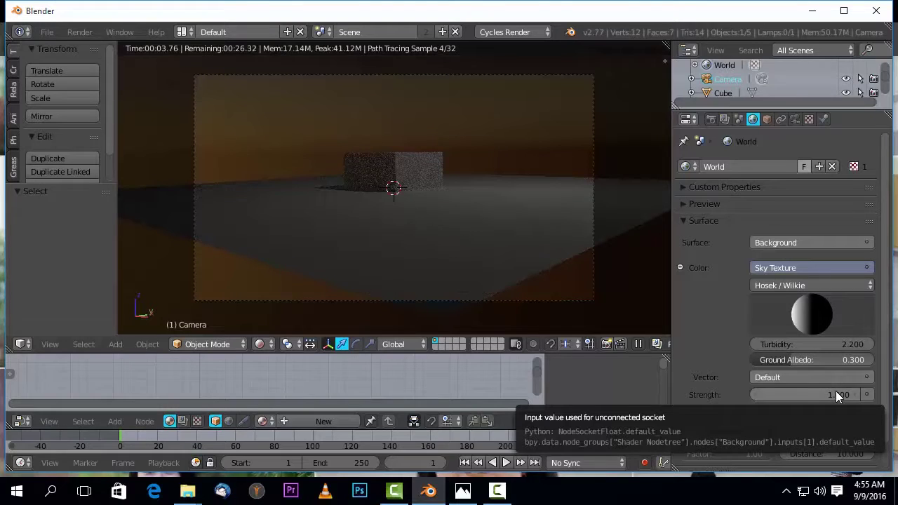
scroll(844, 308, "down", 1)
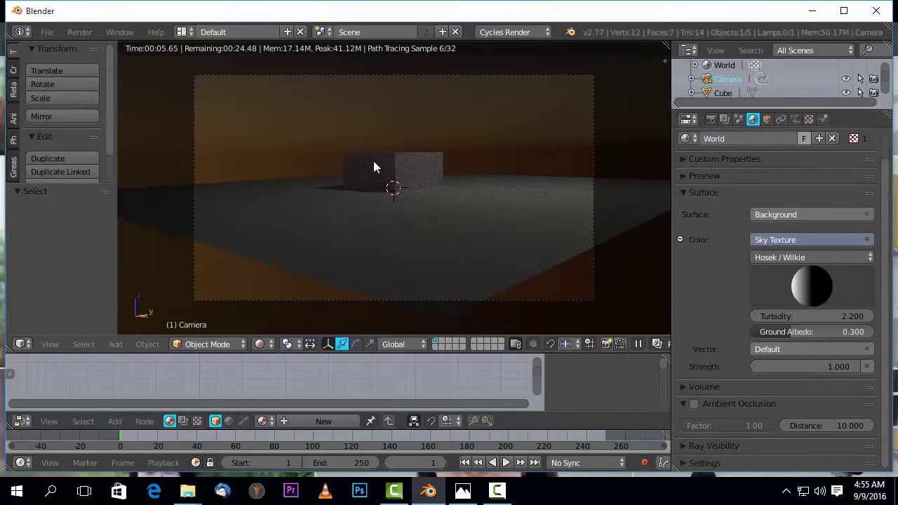
scroll(491, 242, "up", 1)
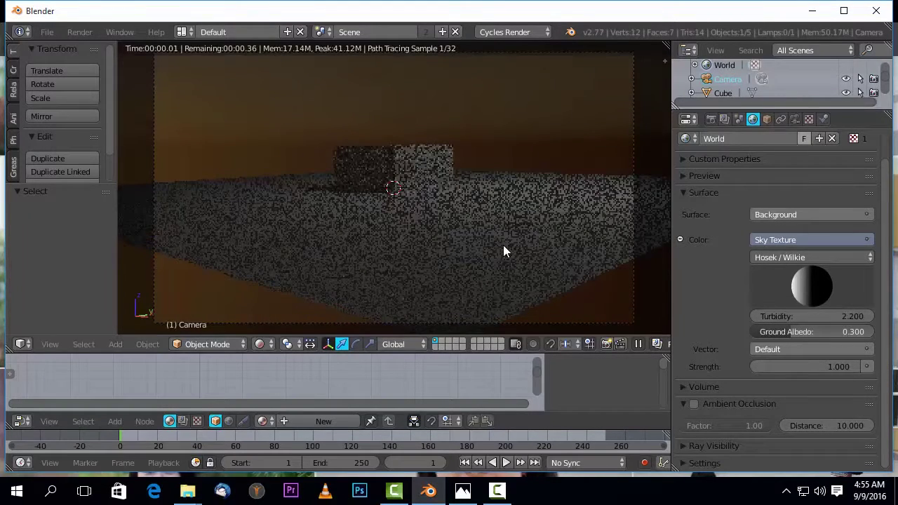
Hide the tool shelf and set the camera's depth of field aperture type to Radius with a size of 0.02.
left_click(795, 120)
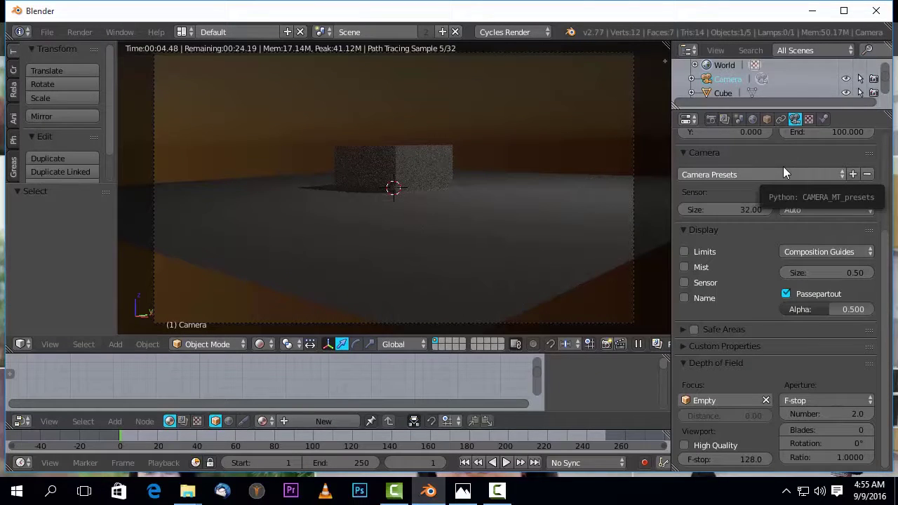
key("t")
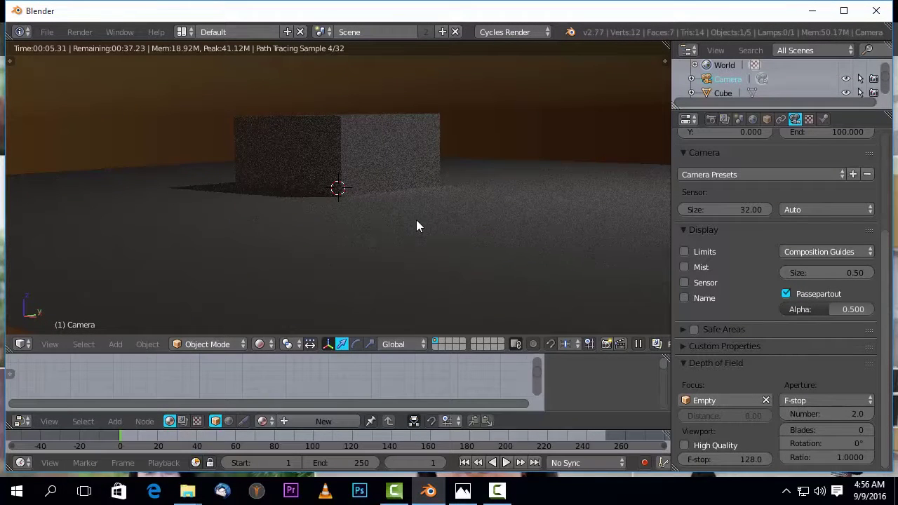
left_click(845, 398)
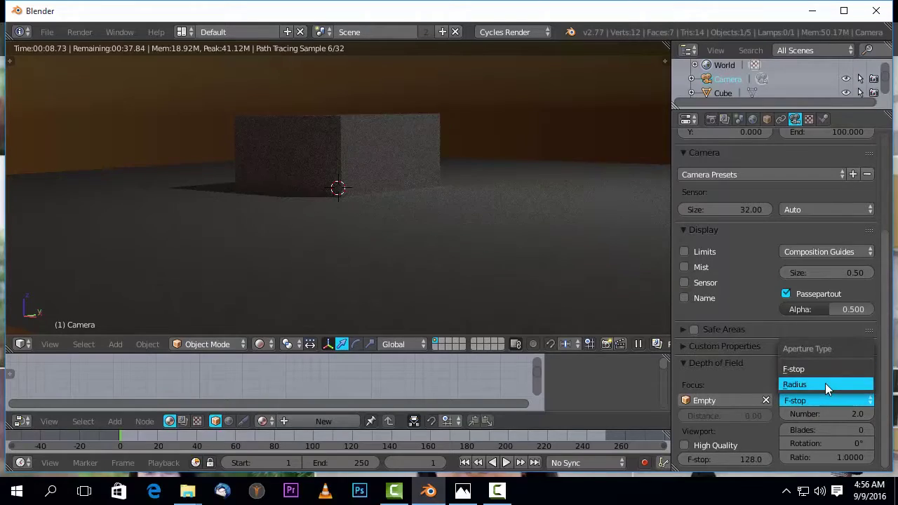
left_click(825, 383)
left_click(825, 414)
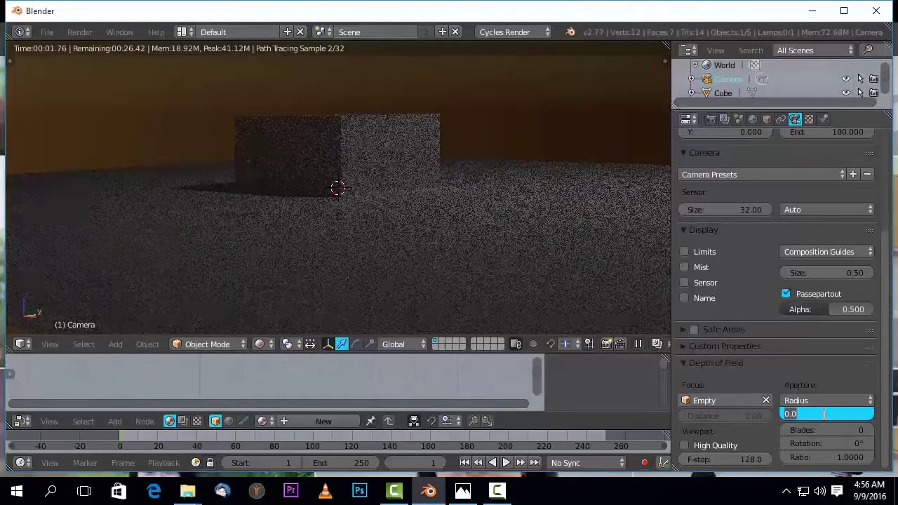
type(".02")
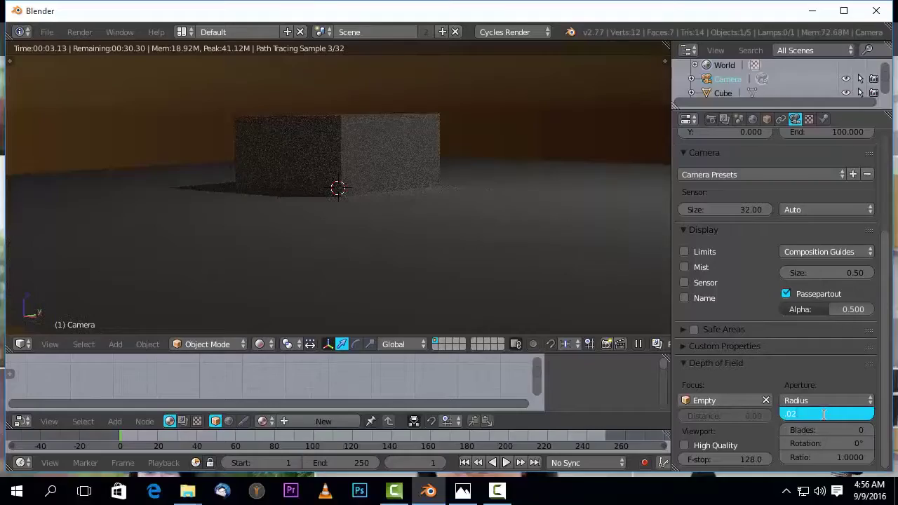
key("Return")
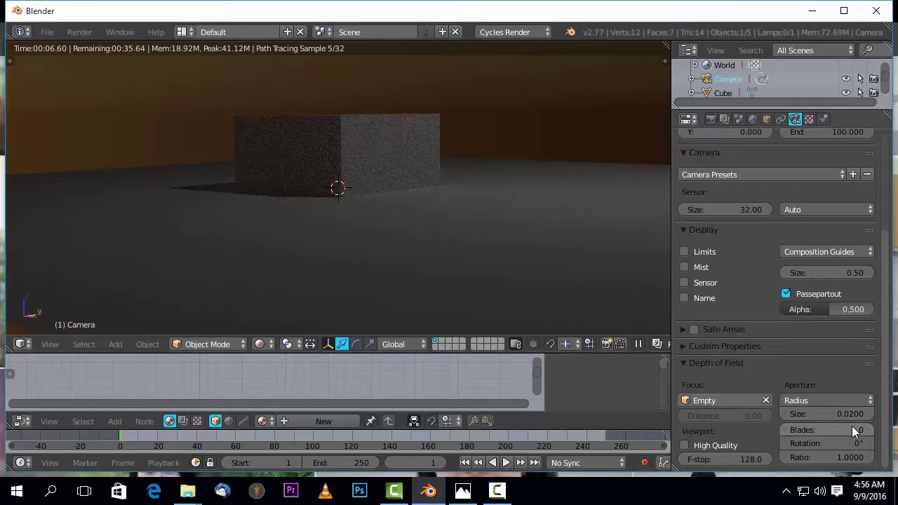
Set the aperture radius size to 2, inspect the blur in the rendered preview and return to solid shading.
left_click(832, 414)
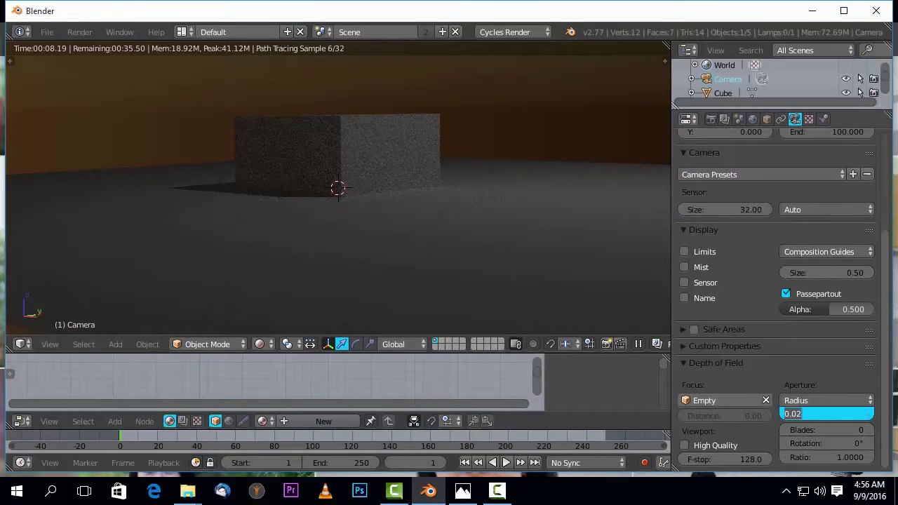
type("2")
key("Return")
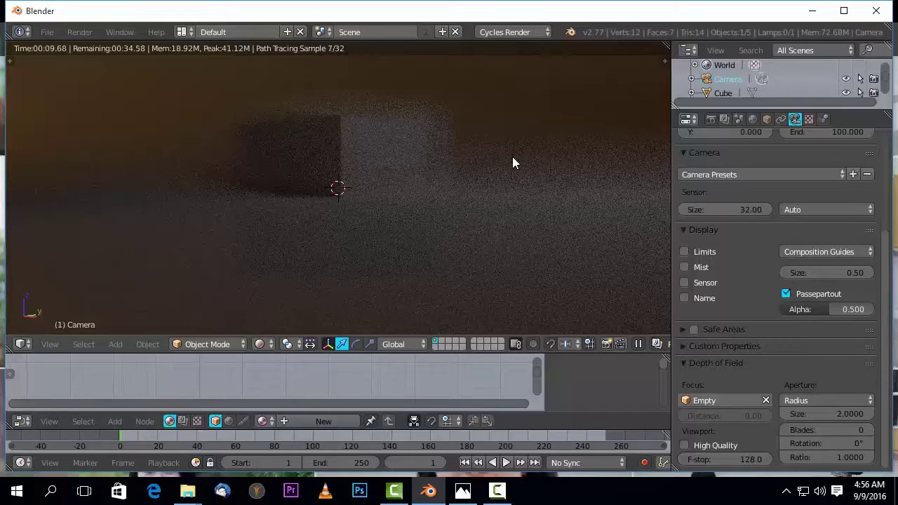
left_click(820, 399)
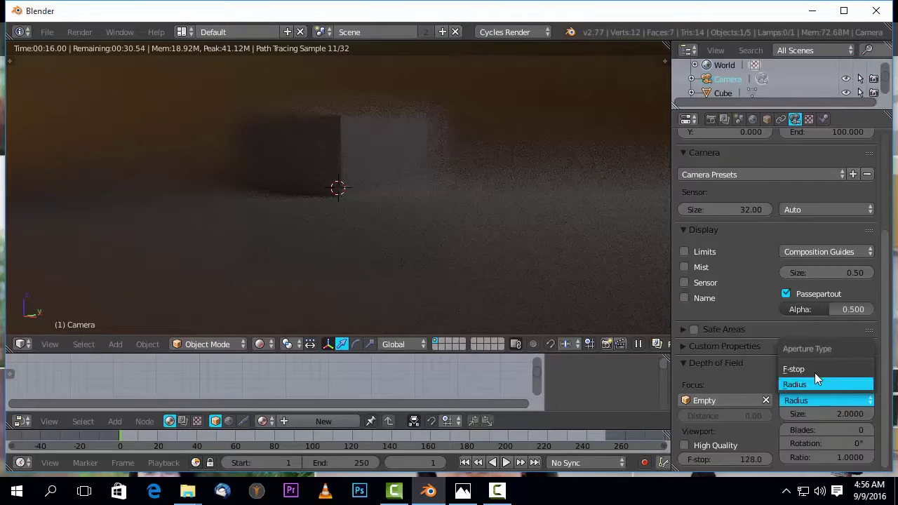
left_click(796, 330)
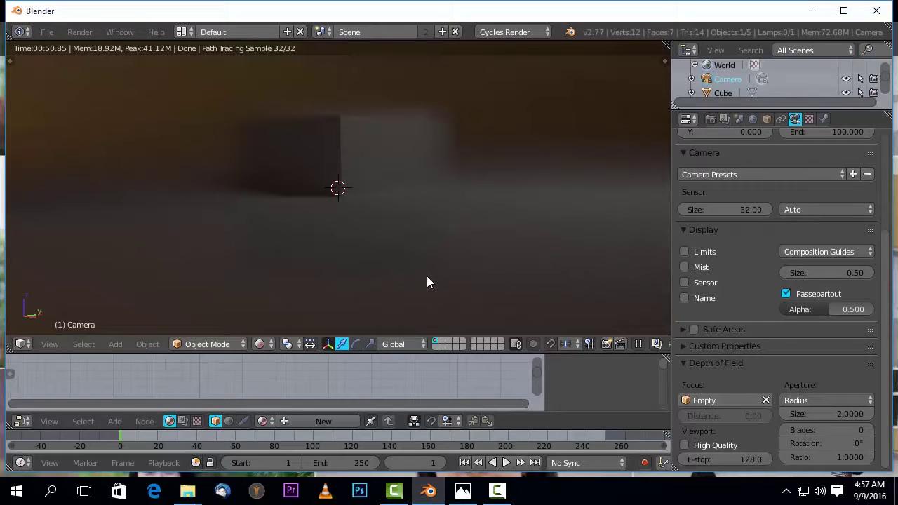
key("shift+z")
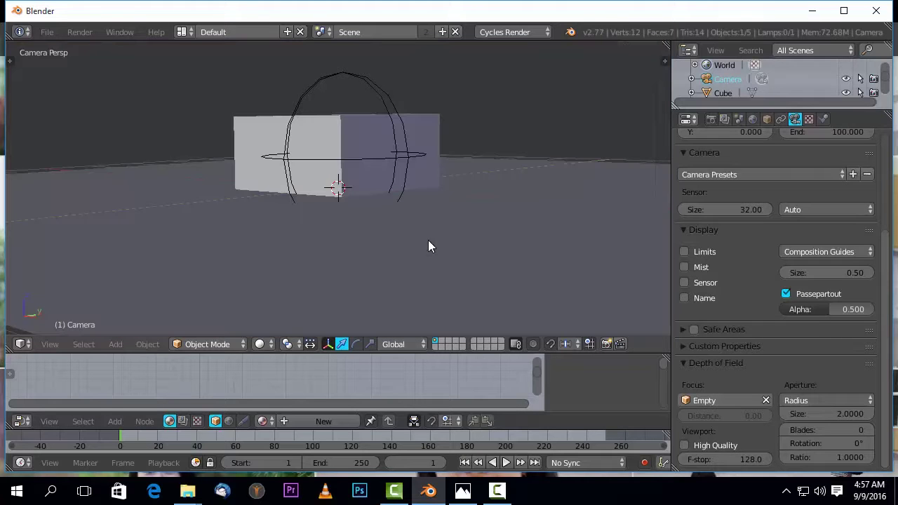